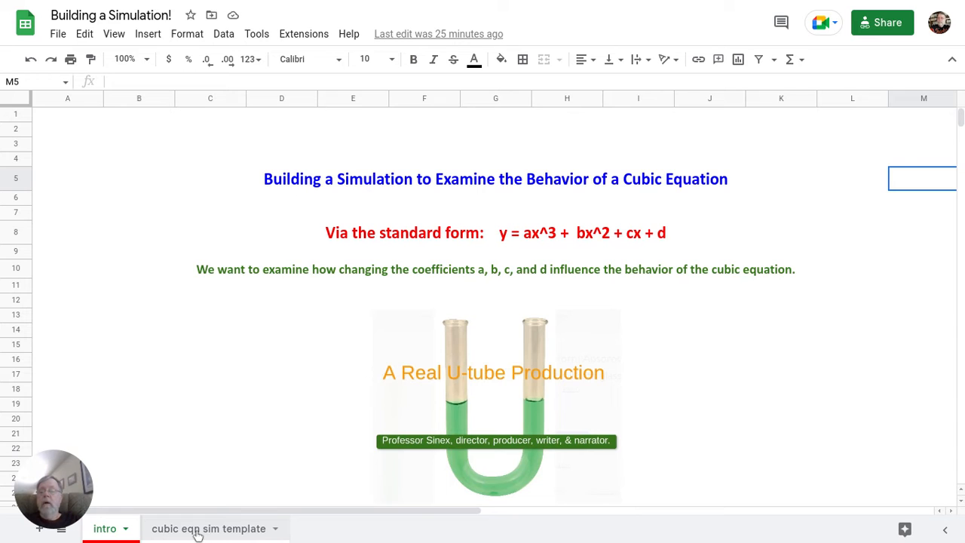
# Step: Open the cubic eqn sim template sheet and look through the x values listed in column A
pyautogui.click(198, 530)
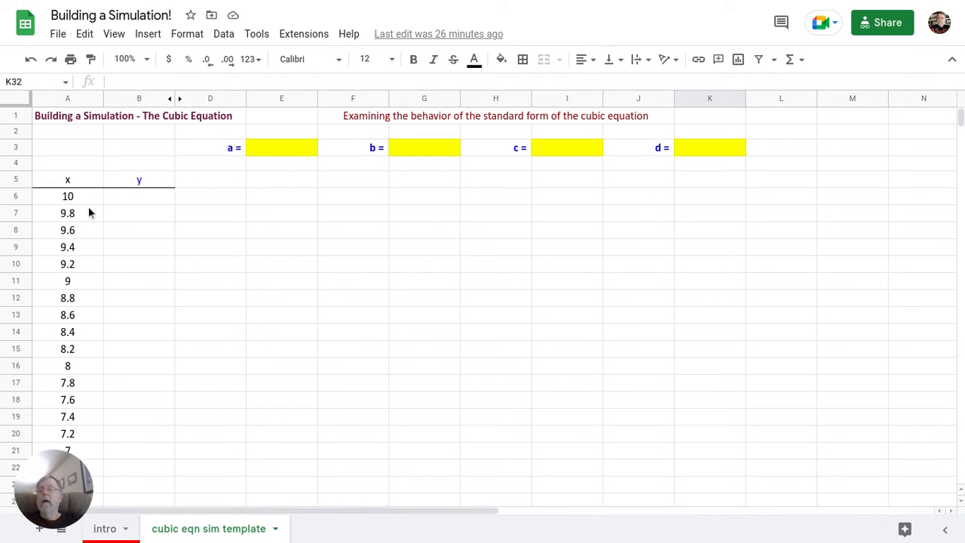
pyautogui.scroll(-3, 189, 279)
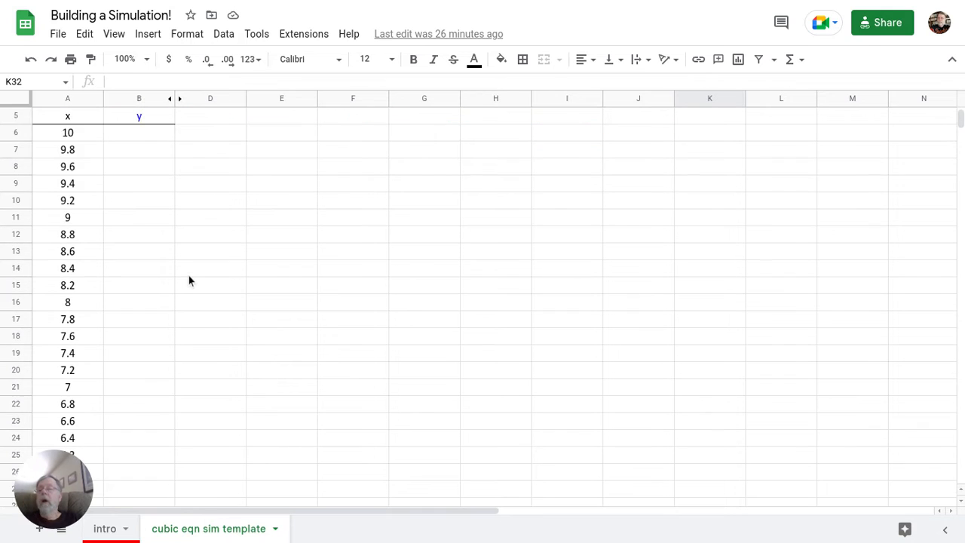
pyautogui.scroll(-10, 189, 280)
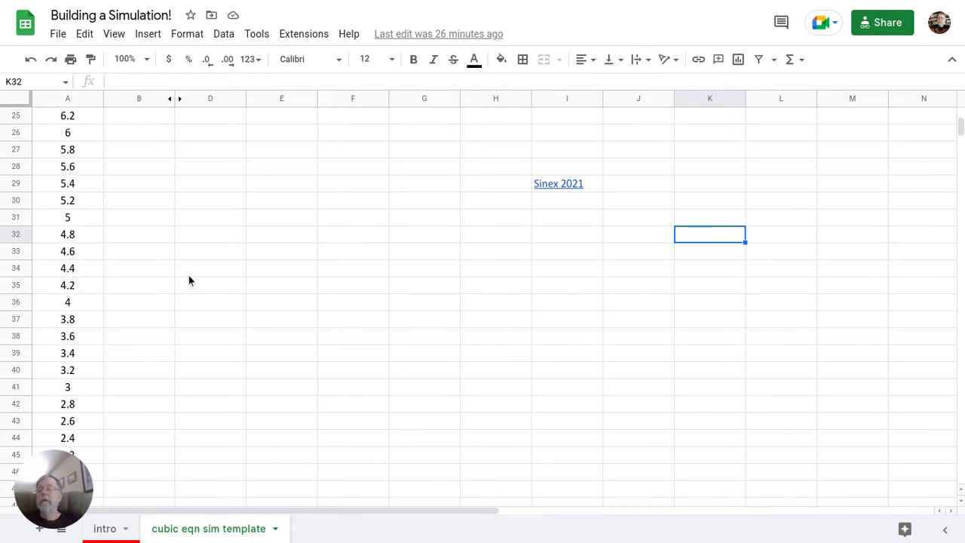
pyautogui.scroll(-10, 188, 281)
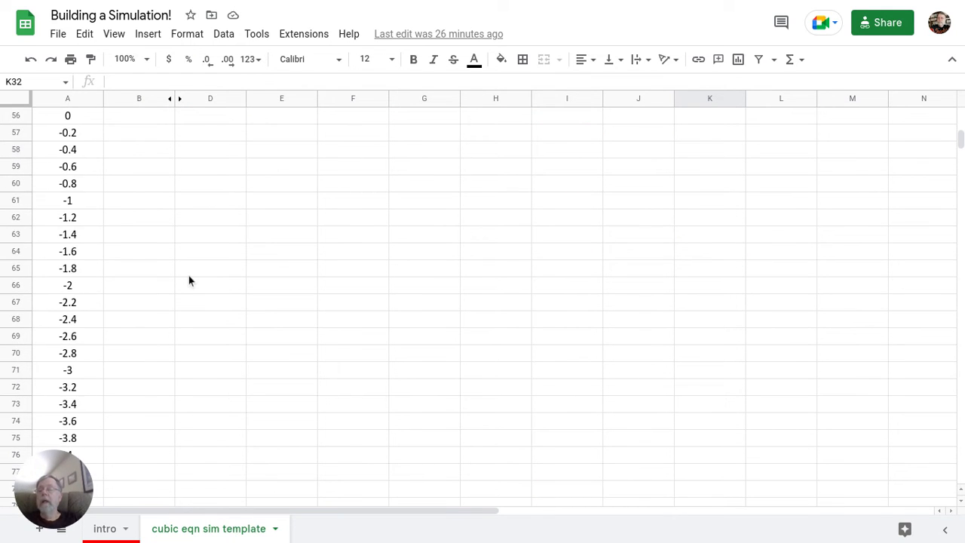
pyautogui.scroll(-9, 189, 281)
pyautogui.scroll(18, 189, 281)
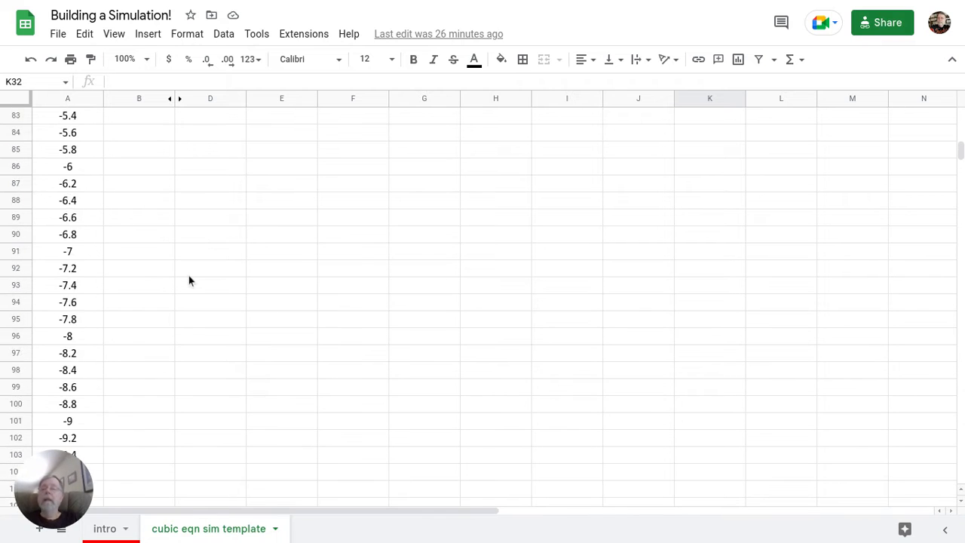
pyautogui.scroll(13, 188, 280)
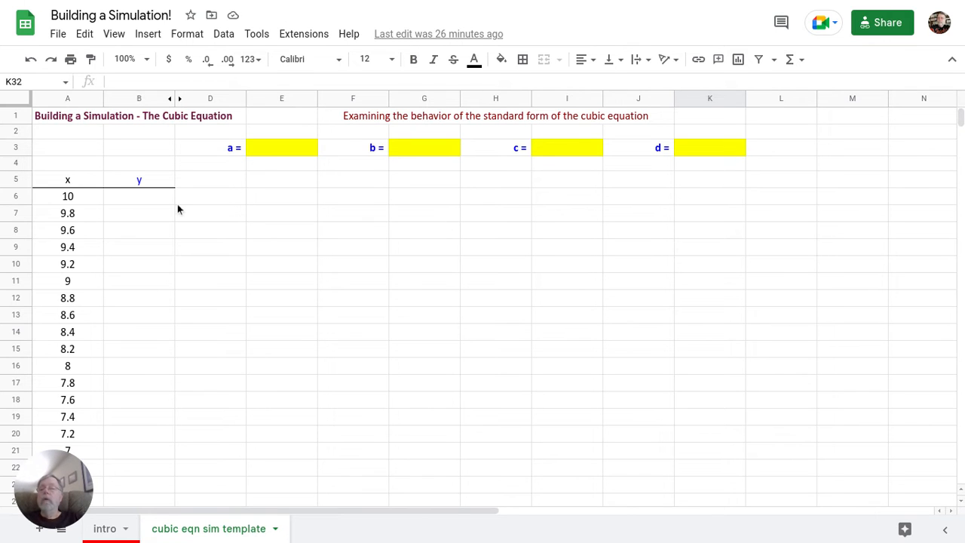
# Step: Begin the y formula in B6 with the cubic term =$E$3*A6^3, using an absolute reference to coefficient a
pyautogui.click(123, 200)
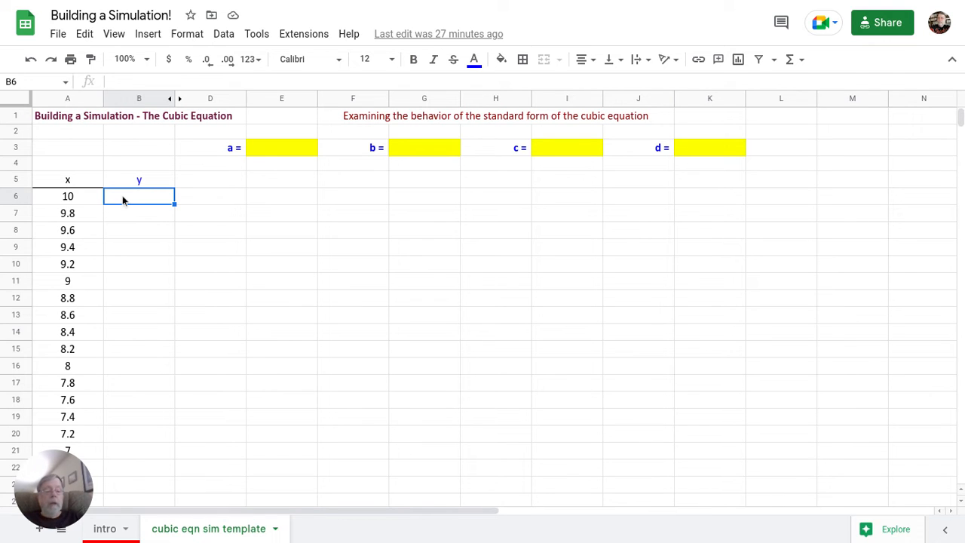
pyautogui.write('=')
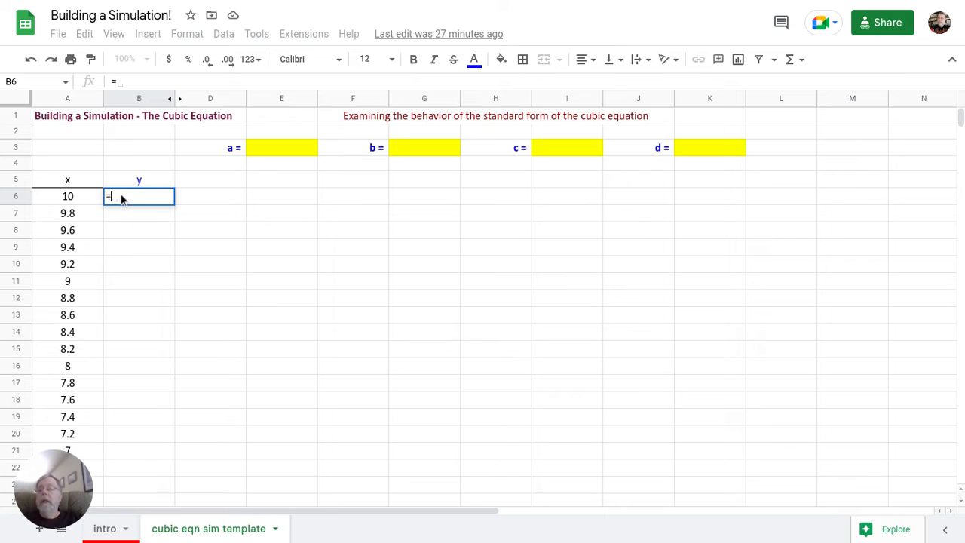
pyautogui.click(271, 150)
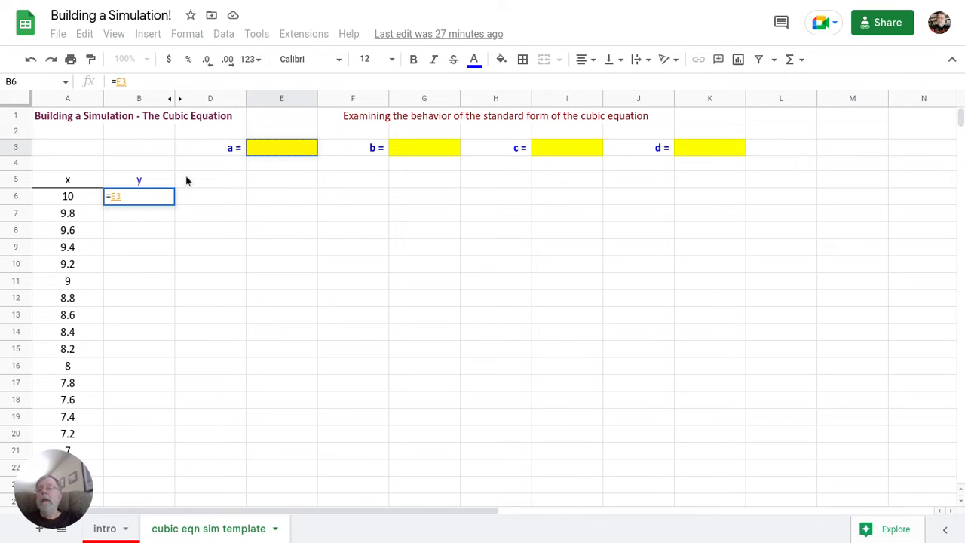
pyautogui.click(111, 195)
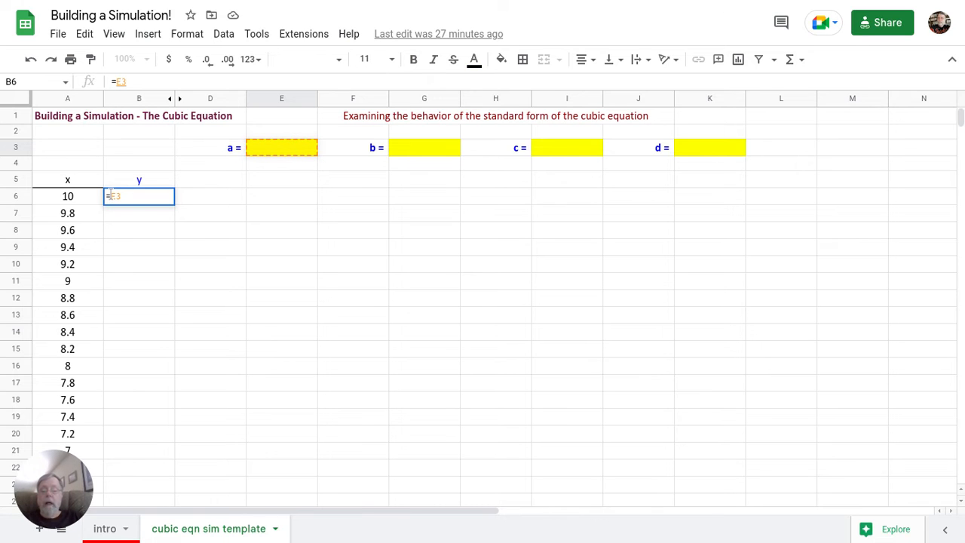
pyautogui.write('$')
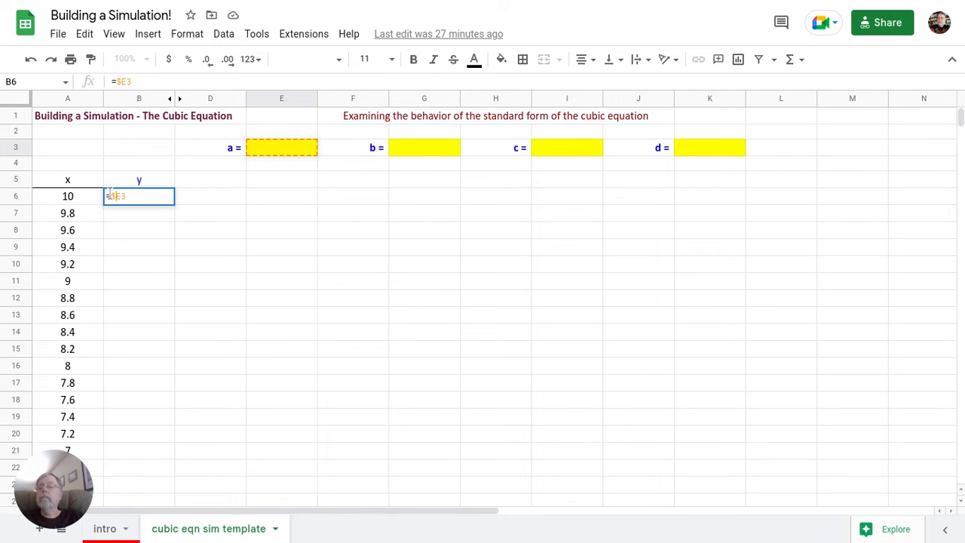
pyautogui.press('Right')
pyautogui.write('$')
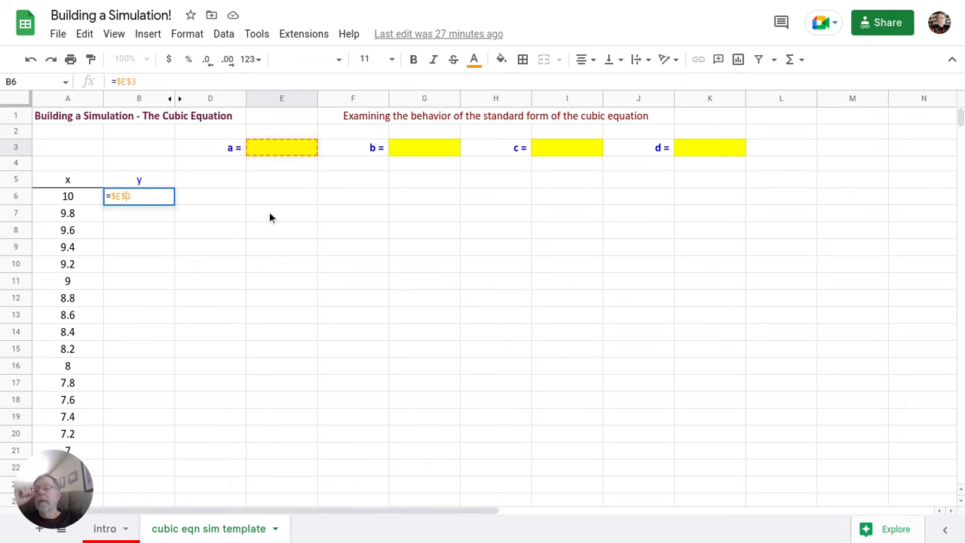
pyautogui.click(147, 196)
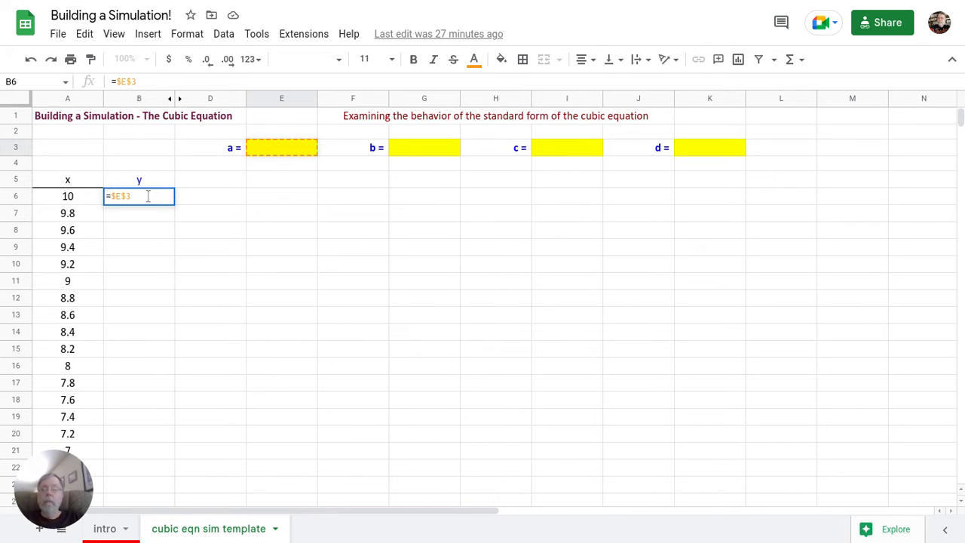
pyautogui.write('*')
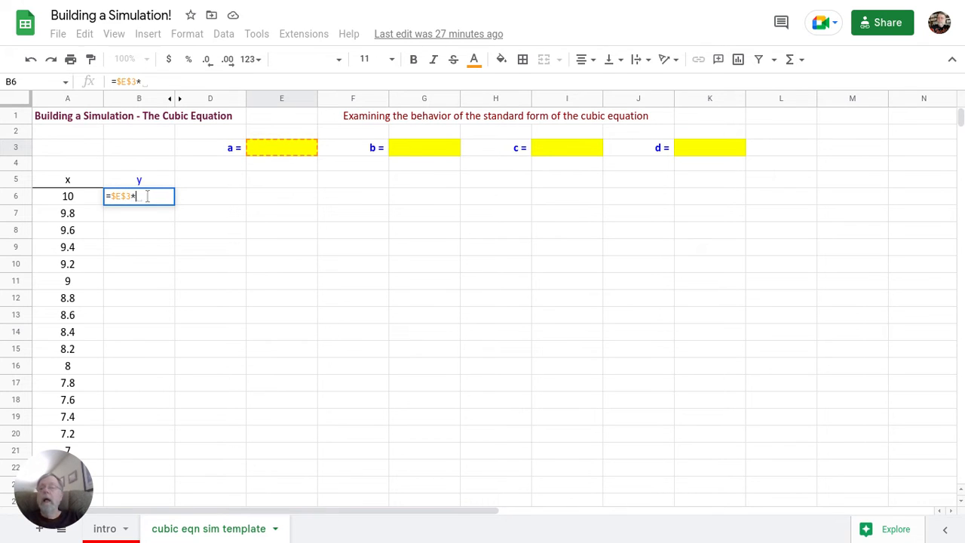
pyautogui.click(67, 196)
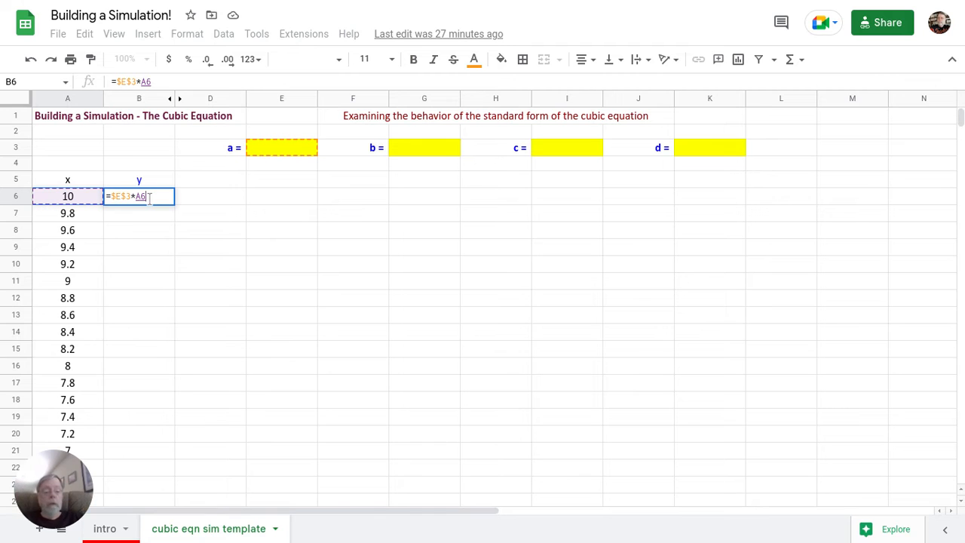
pyautogui.write('^3')
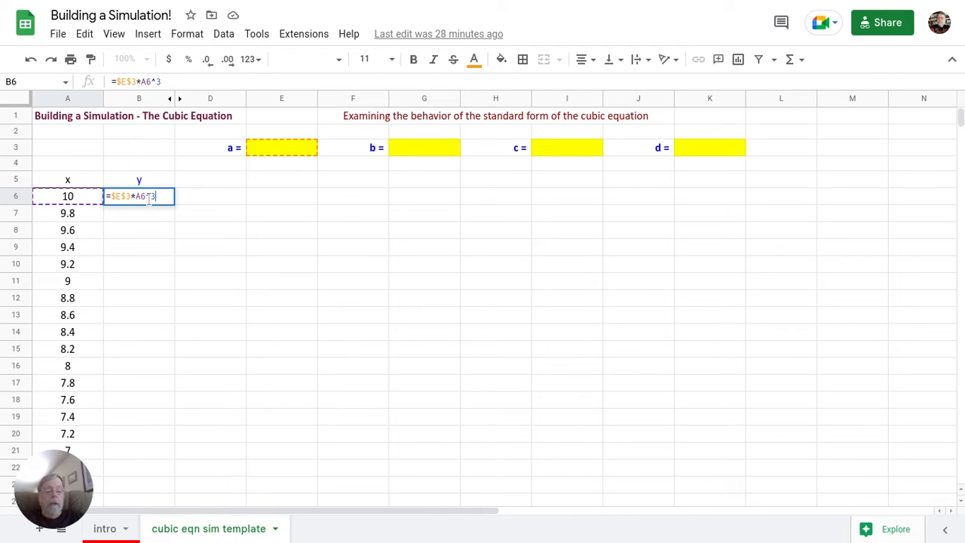
# Step: Add the quadratic term +$G$3*A6^2 to the B6 formula, with an absolute reference to coefficient b
pyautogui.write('+')
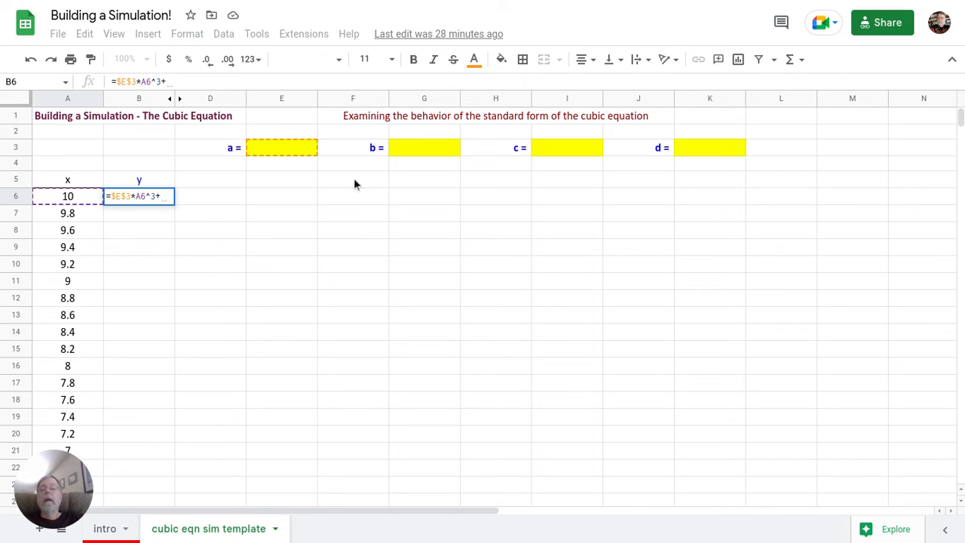
pyautogui.click(419, 155)
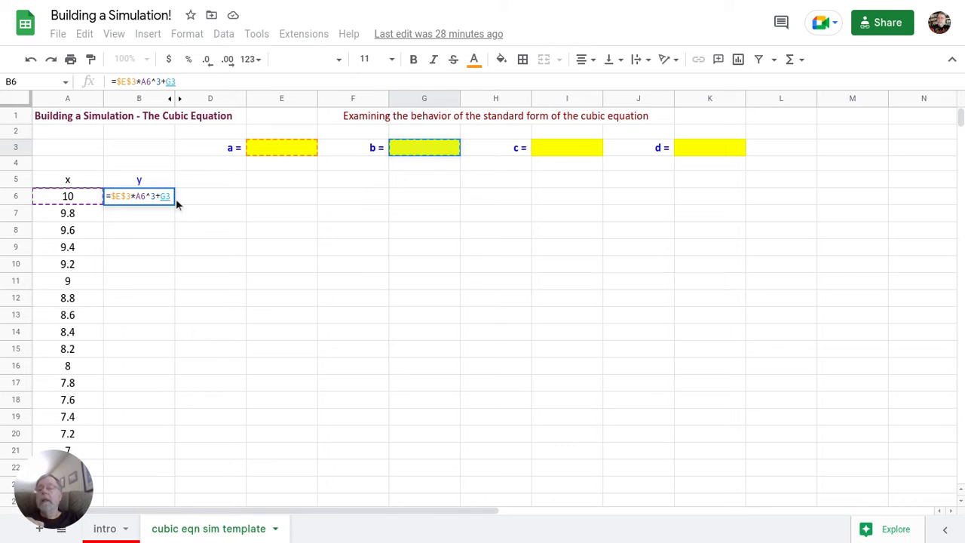
pyautogui.click(161, 194)
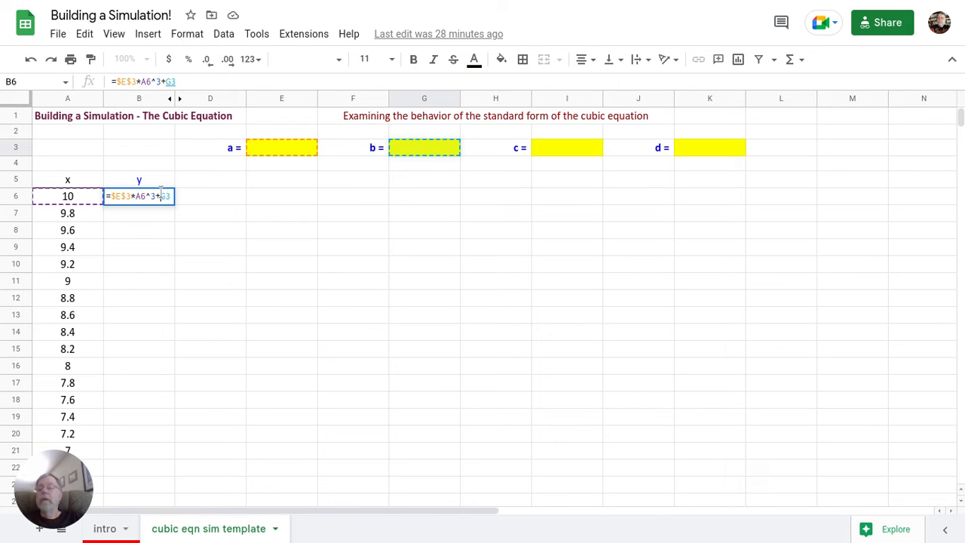
pyautogui.write('$')
pyautogui.press('Right')
pyautogui.write('$')
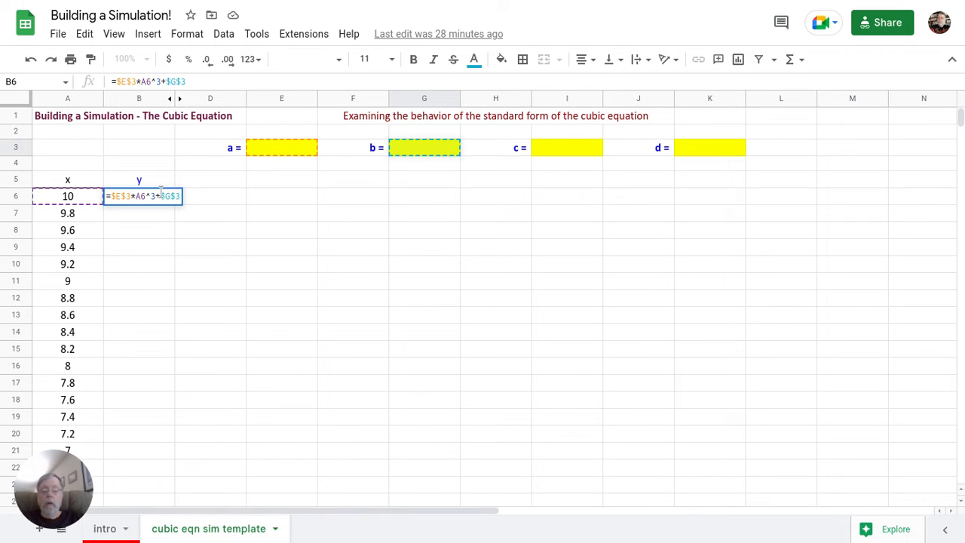
pyautogui.press('Right')
pyautogui.write('*')
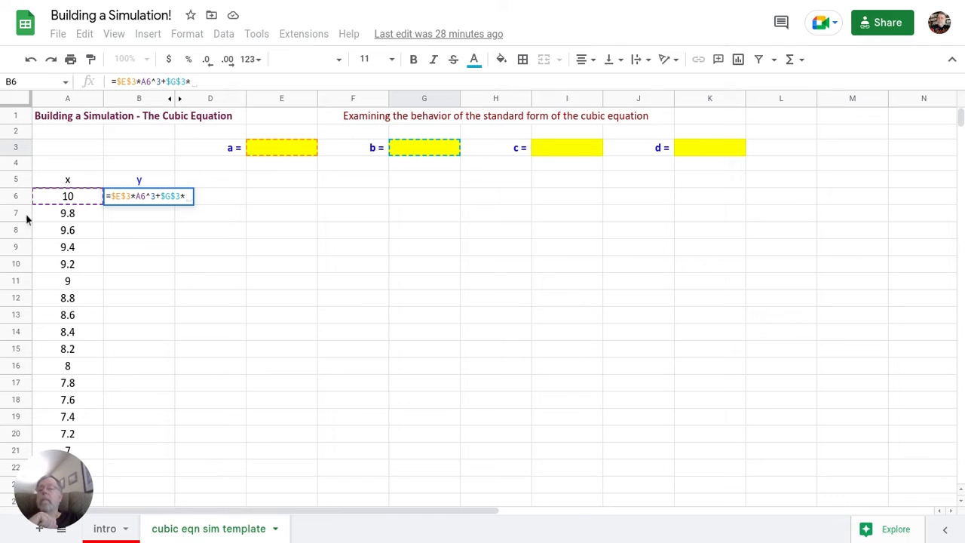
pyautogui.click(55, 197)
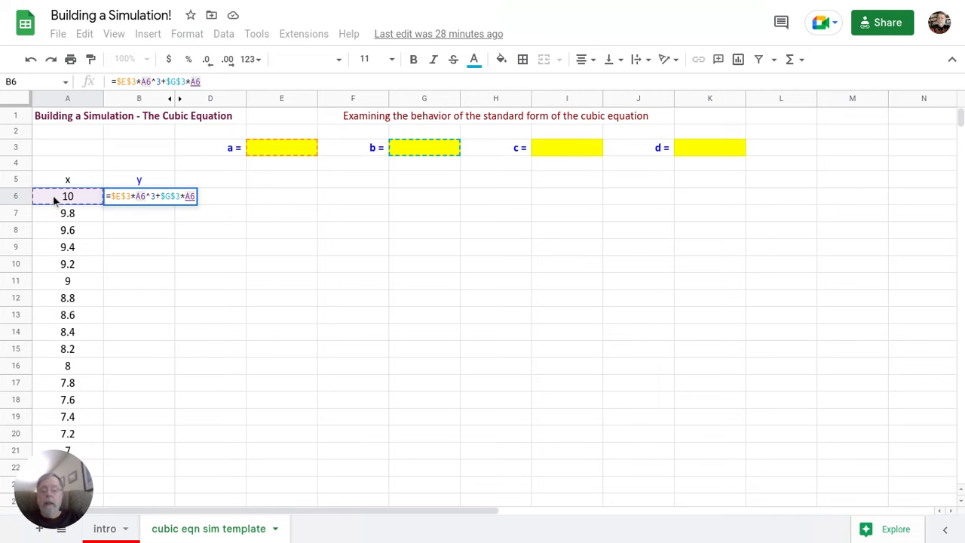
pyautogui.write('^2')
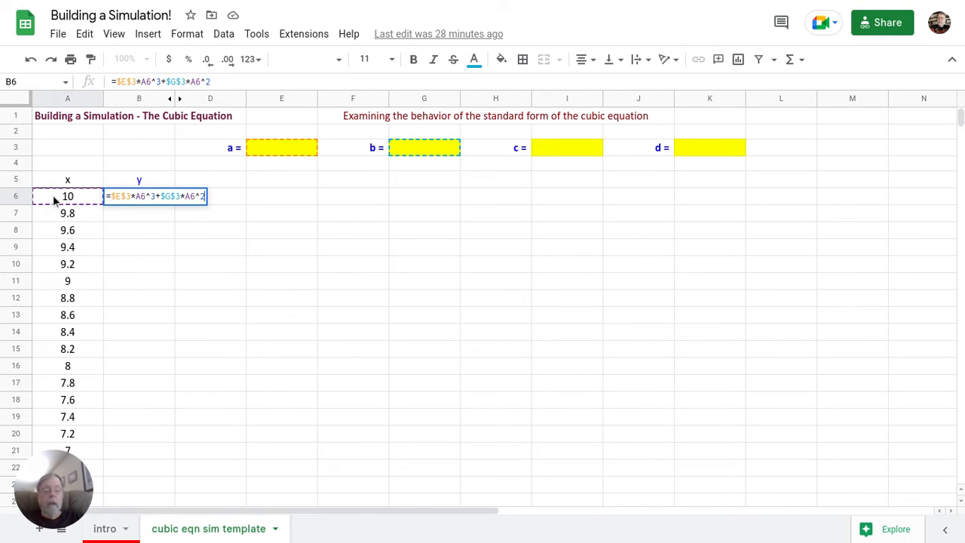
# Step: Append the linear term +$I$3*A6 to the B6 formula, with an absolute reference to coefficient c
pyautogui.write('+')
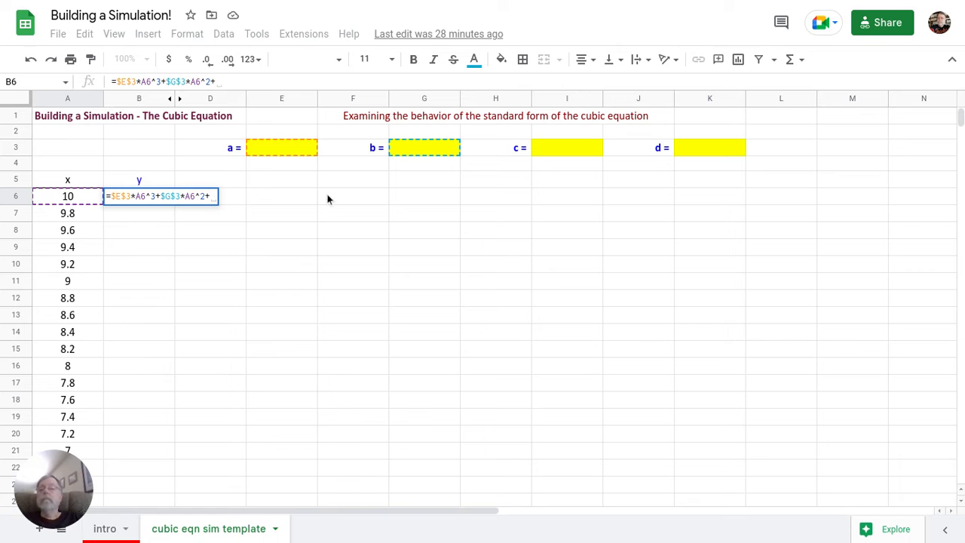
pyautogui.click(551, 149)
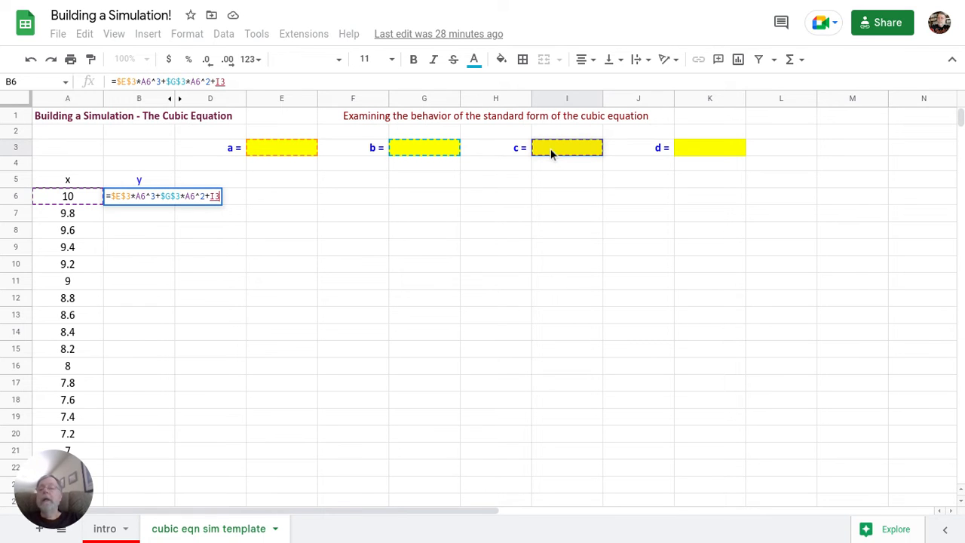
pyautogui.click(209, 197)
pyautogui.press('F4')
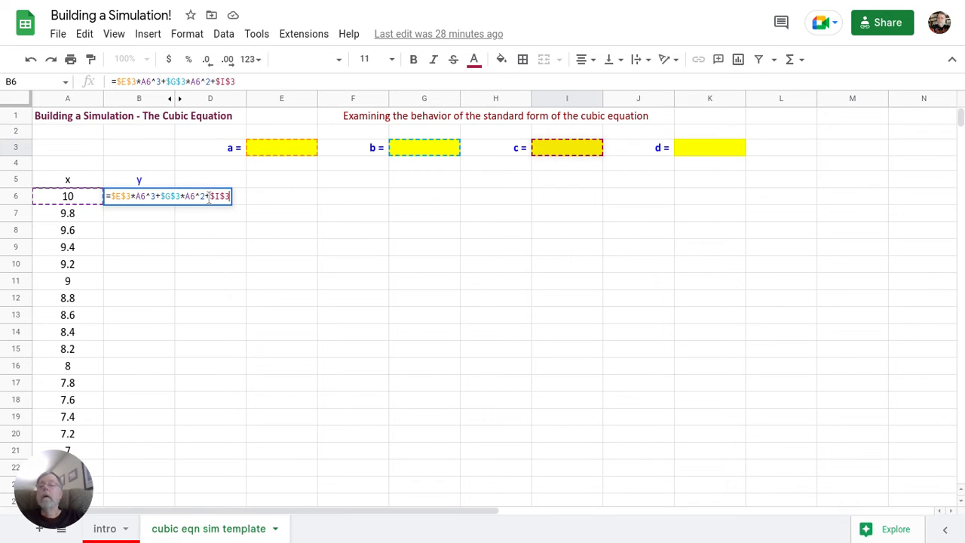
pyautogui.write('*')
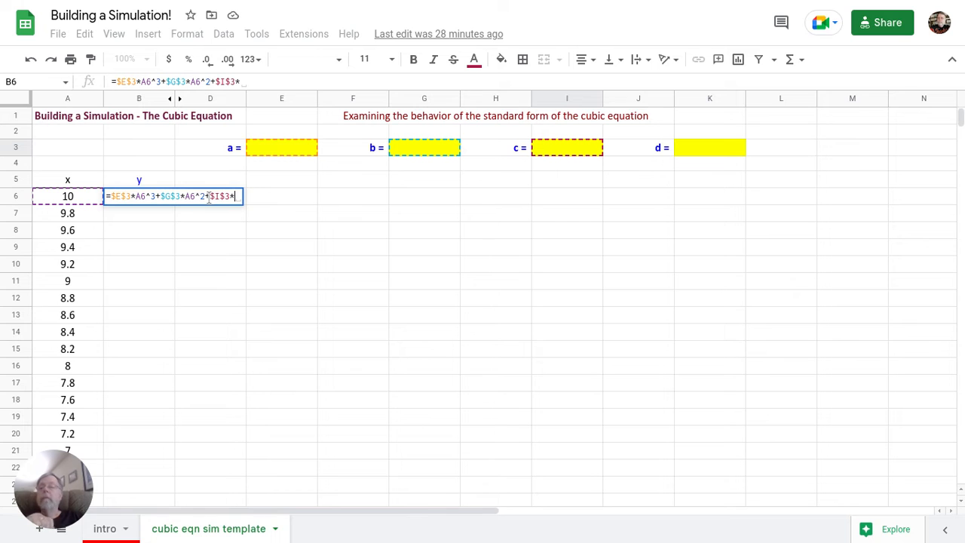
pyautogui.click(62, 200)
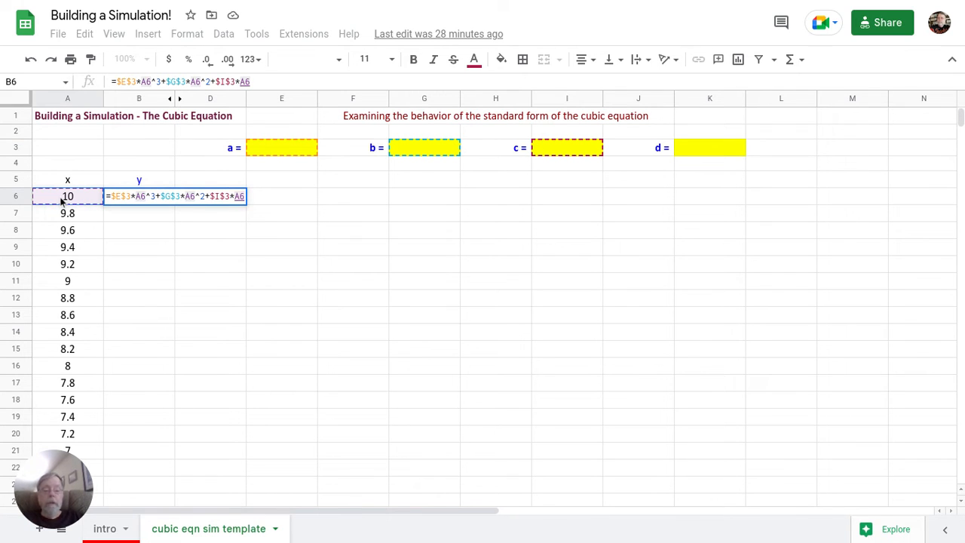
# Step: Complete the B6 formula with the constant term +$K$3, locking the reference to d, and enter it
pyautogui.write('+')
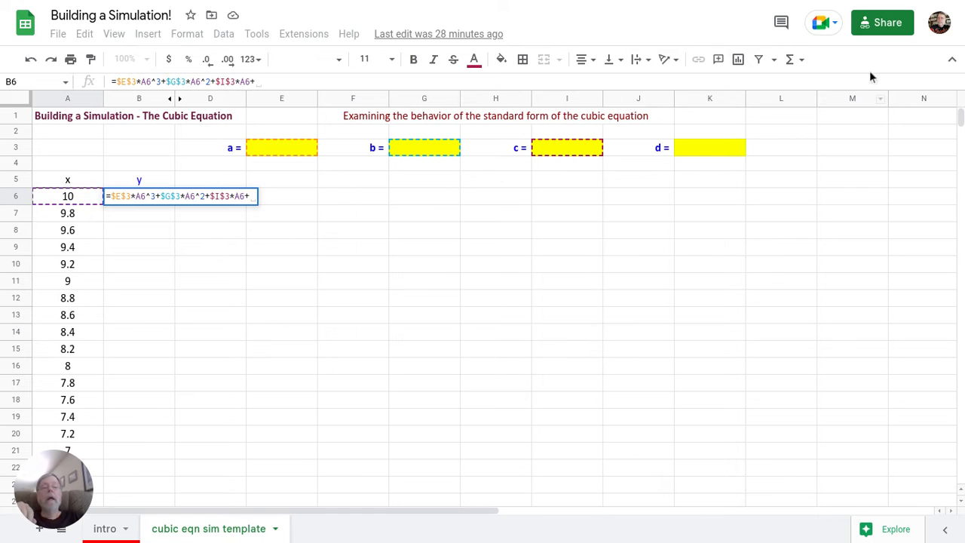
pyautogui.click(698, 153)
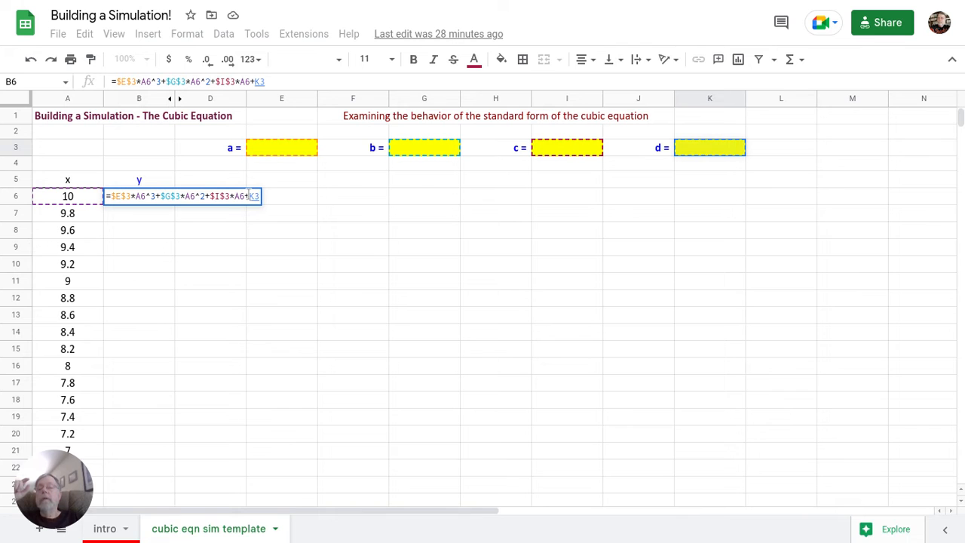
pyautogui.press('F4')
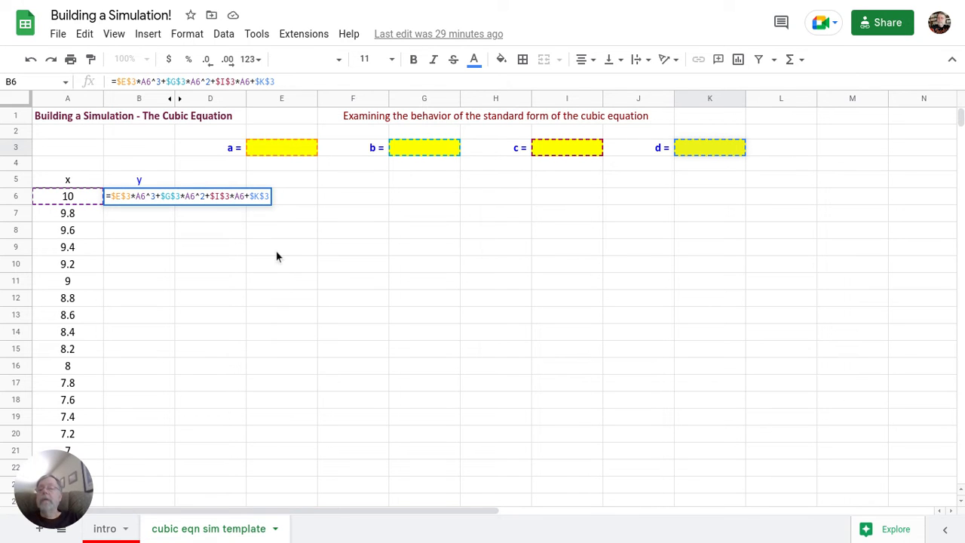
pyautogui.press('Return')
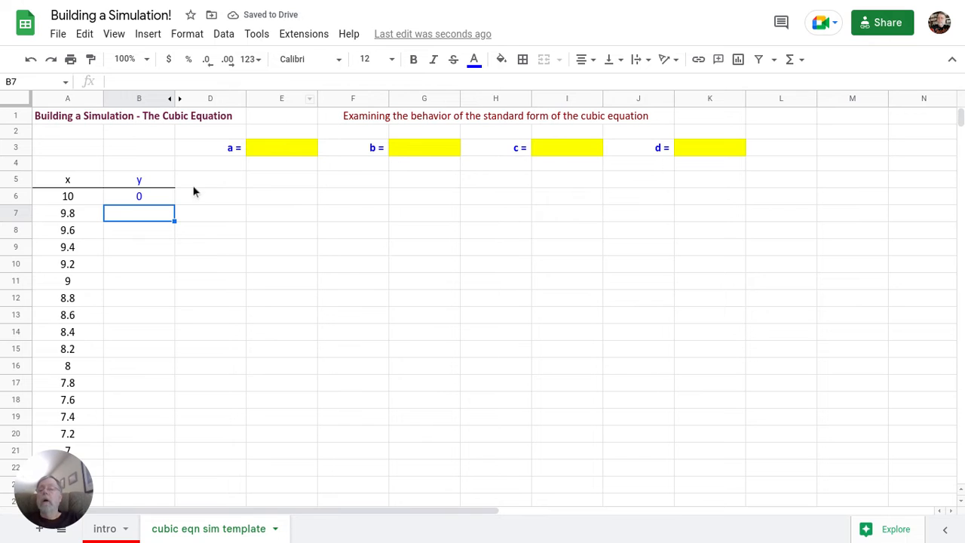
# Step: Set the coefficients a, b, c and d in E3, G3, I3 and K3 each to 1
pyautogui.click(288, 147)
pyautogui.write('1')
pyautogui.click(414, 150)
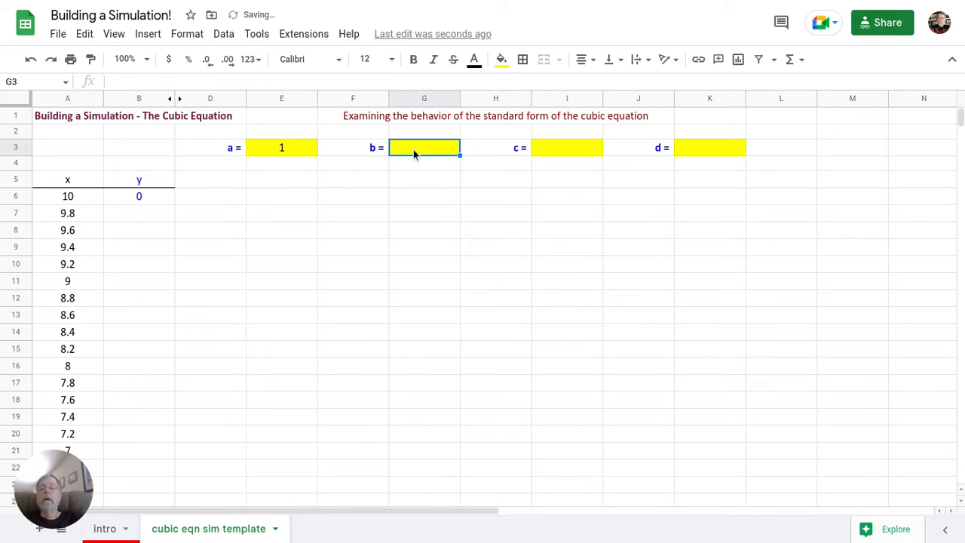
pyautogui.write('1')
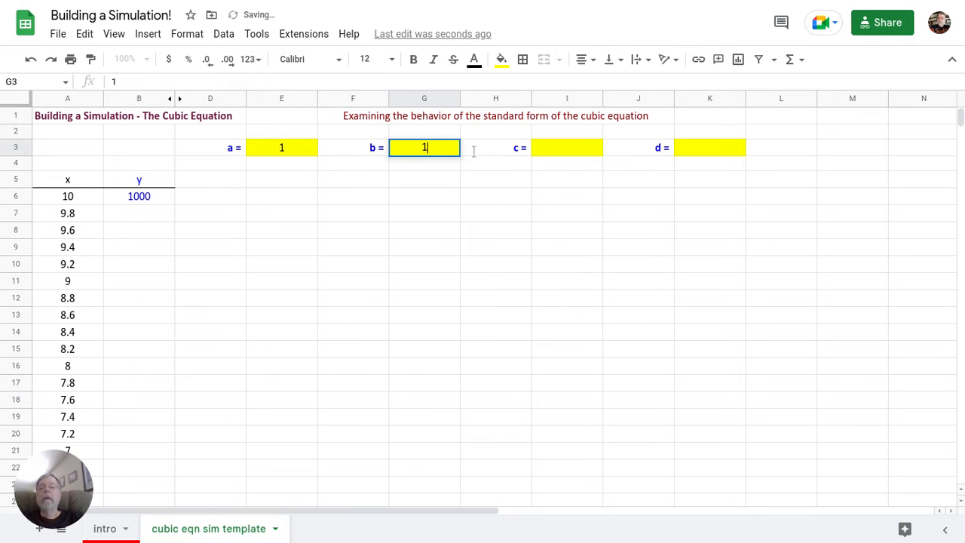
pyautogui.click(574, 150)
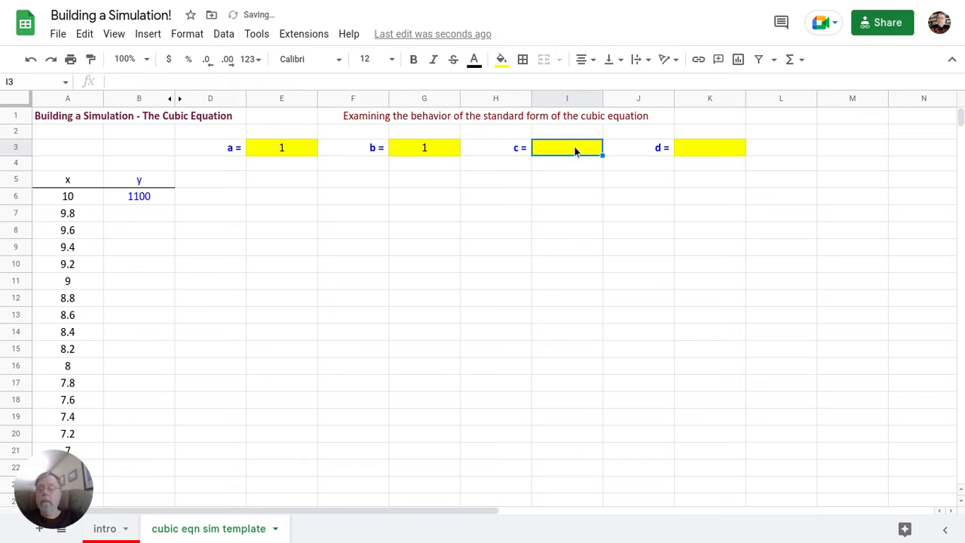
pyautogui.write('1')
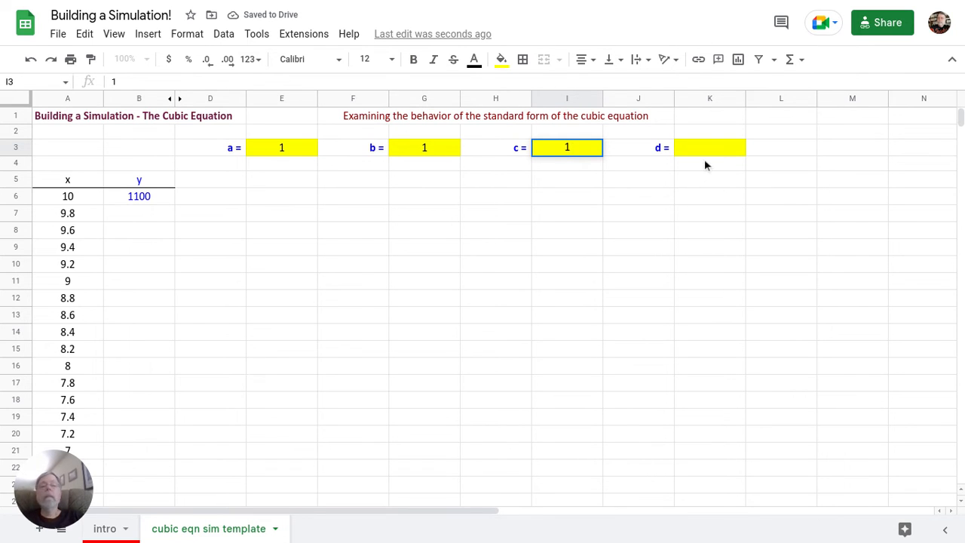
pyautogui.press('Return')
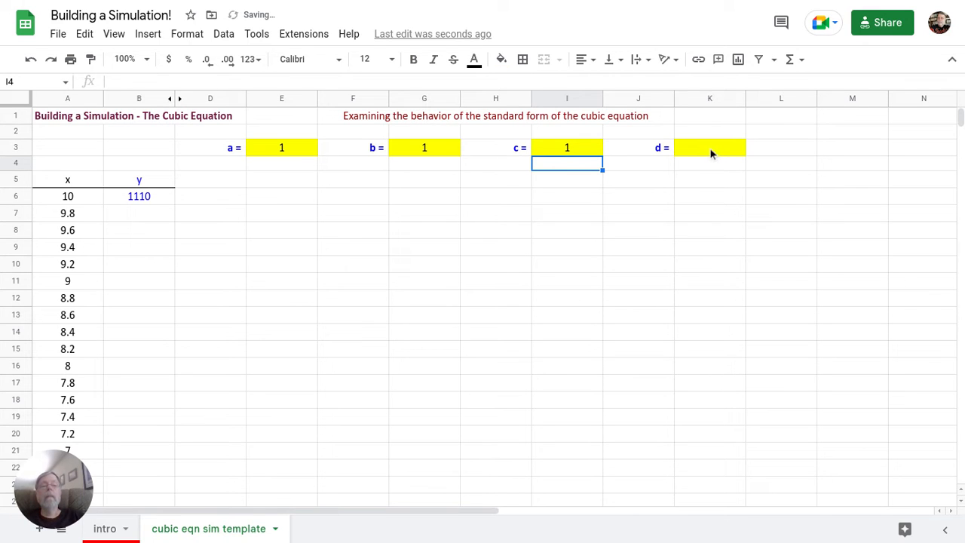
pyautogui.click(712, 151)
pyautogui.write('1')
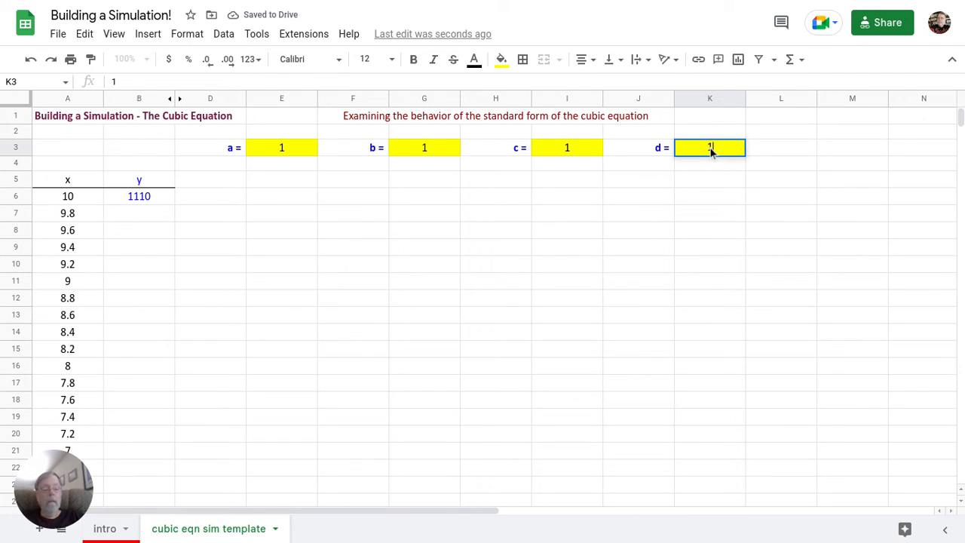
pyautogui.press('Return')
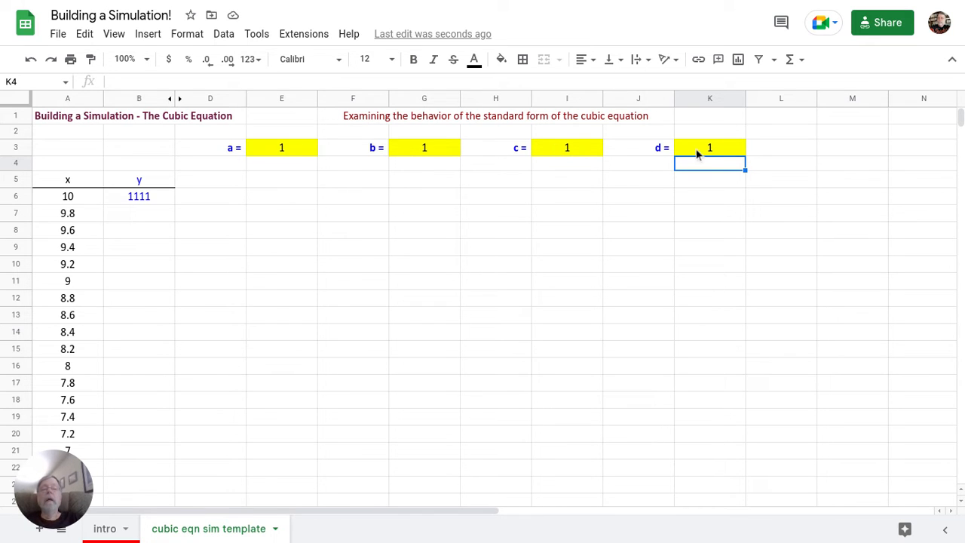
# Step: Fill the cubic formula in B6 down the y column to row 106, alongside all the x values
pyautogui.click(157, 196)
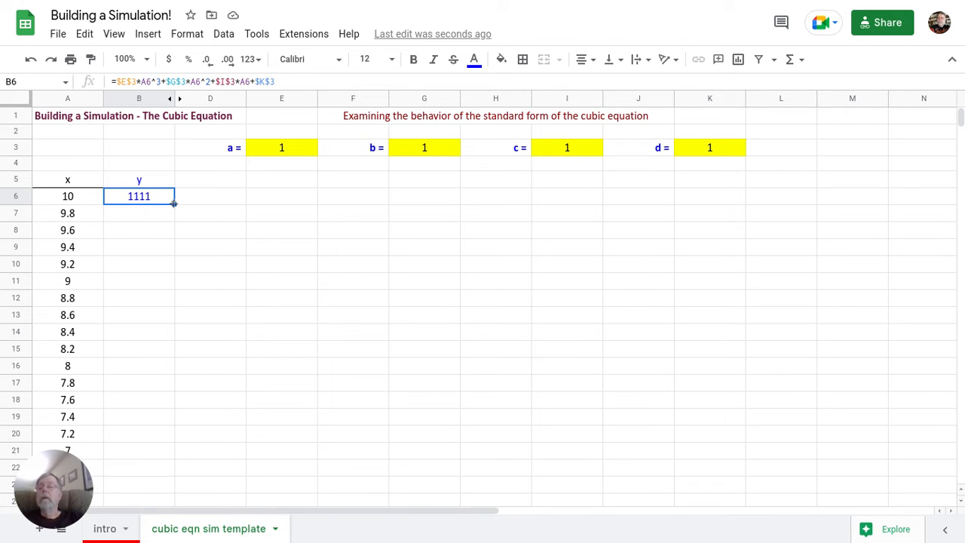
pyautogui.doubleClick(174, 203)
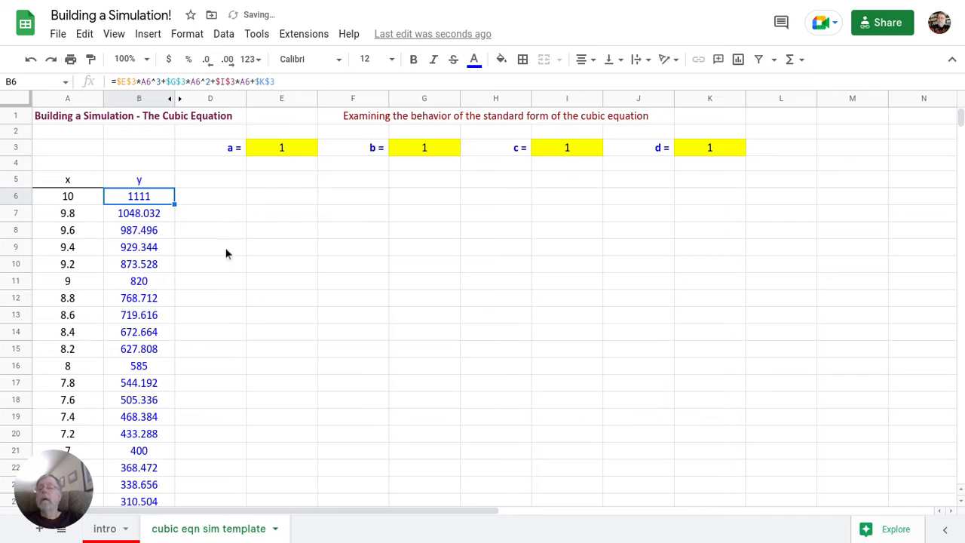
pyautogui.scroll(-15, 230, 259)
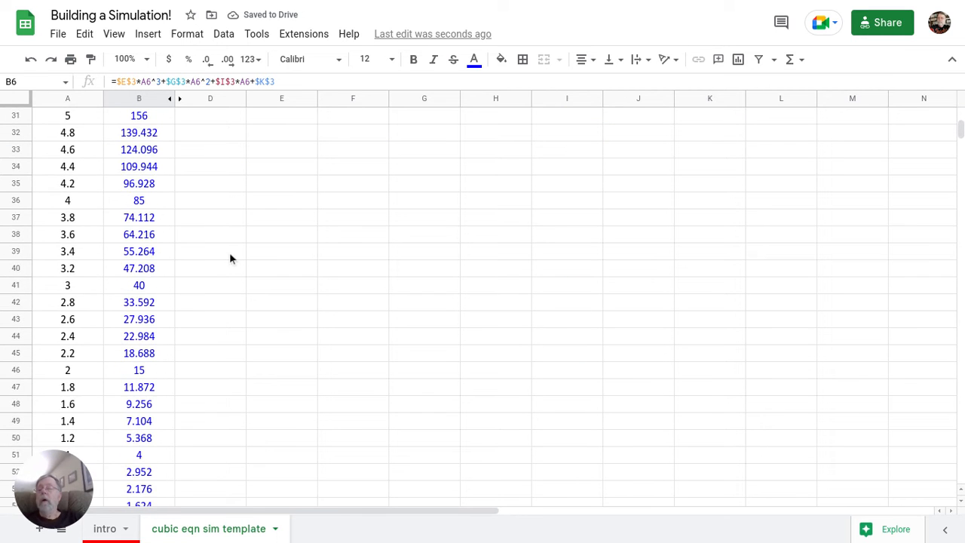
pyautogui.scroll(-18, 230, 259)
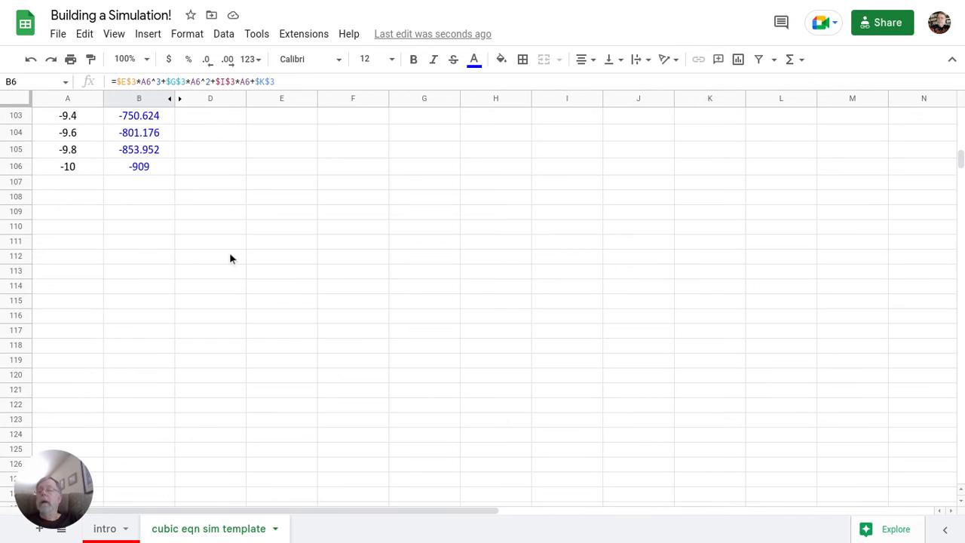
pyautogui.scroll(20, 230, 259)
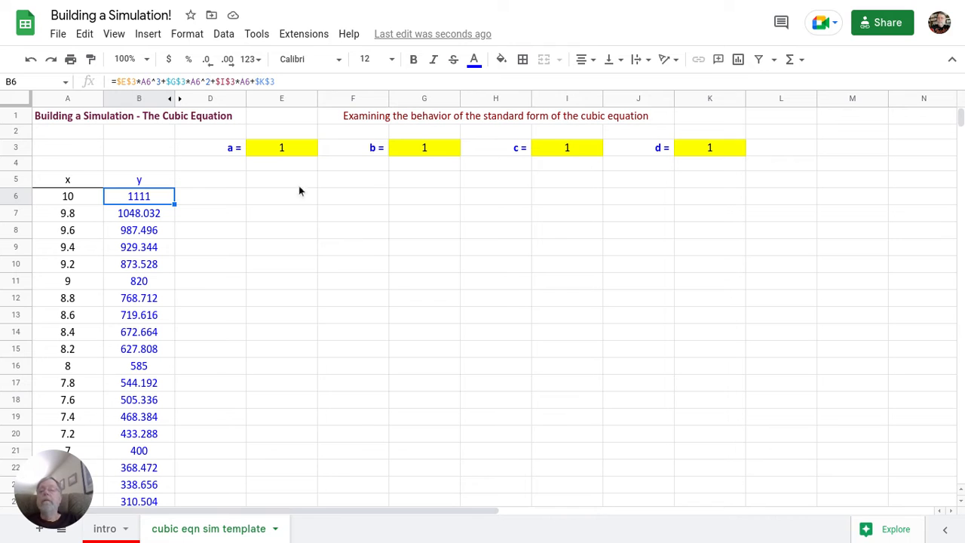
# Step: Change coefficient a in E3 to -2
pyautogui.click(300, 148)
pyautogui.write('-2')
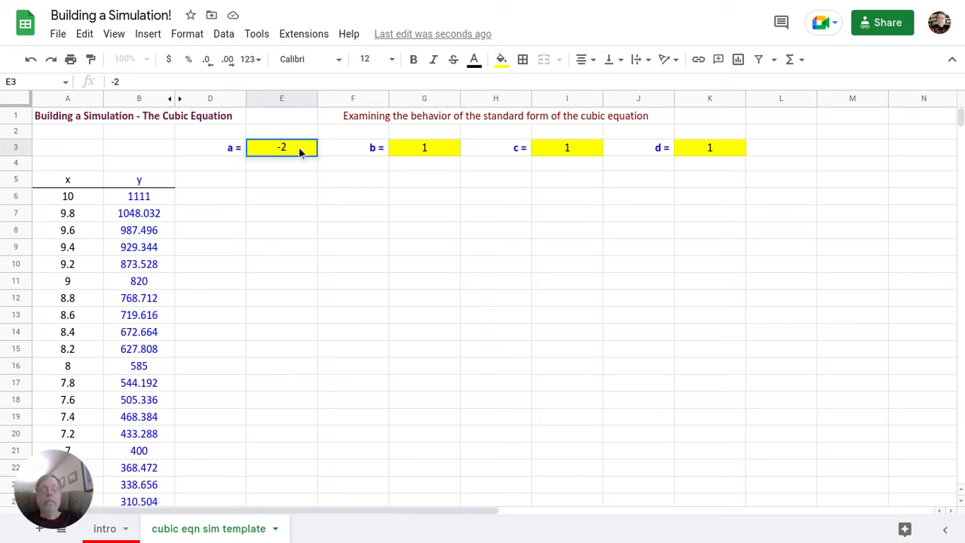
pyautogui.press('Return')
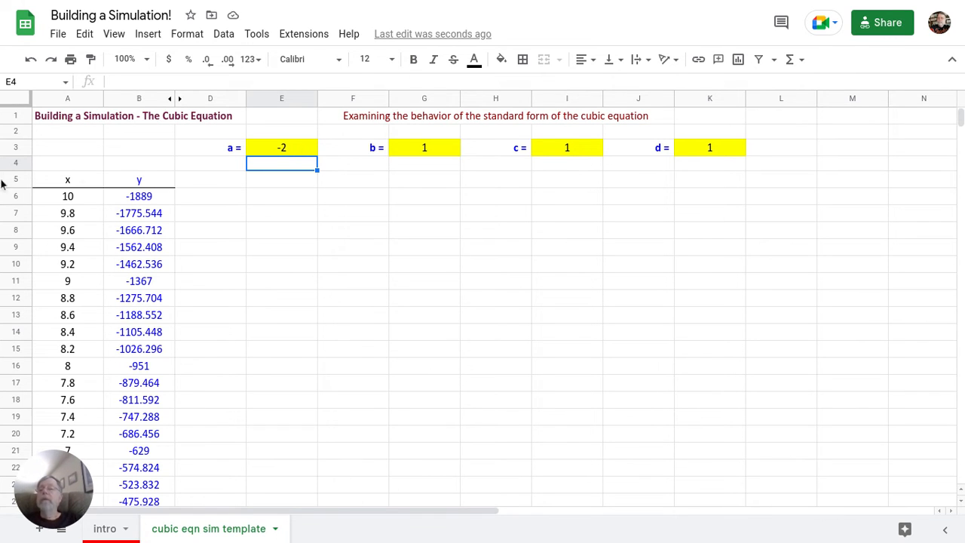
# Step: Insert a scatter chart of y against x from the range A5:B106, including the column headers
pyautogui.moveTo(43, 181); pyautogui.dragTo(145, 538)
pyautogui.hotkey('shift', 'Down')
pyautogui.hotkey('shift', 'Down')
pyautogui.hotkey('shift', 'Down')
pyautogui.hotkey('shift', 'Down')
pyautogui.hotkey('shift', 'Down')
pyautogui.hotkey('shift', 'Down')
pyautogui.hotkey('shift', 'Down')
pyautogui.hotkey('shift', 'Down')
pyautogui.hotkey('shift', 'Down')
pyautogui.hotkey('shift', 'Down')
pyautogui.hotkey('shift', 'Down')
pyautogui.hotkey('shift', 'Down')
pyautogui.hotkey('shift', 'Down')
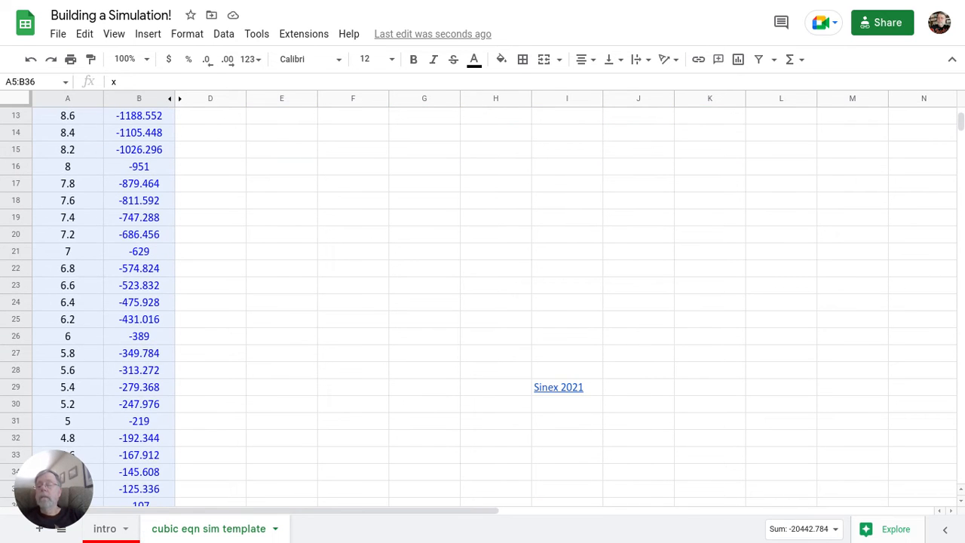
pyautogui.hotkey('shift', 'Down')
pyautogui.hotkey('shift', 'Down')
pyautogui.hotkey('shift', 'Down')
pyautogui.hotkey('shift', 'Down')
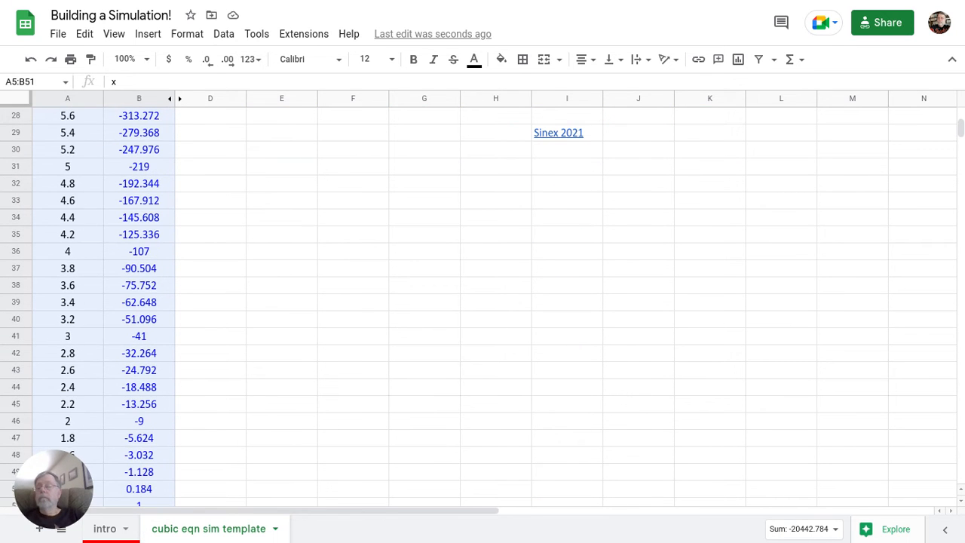
pyautogui.hotkey('shift', 'Down')
pyautogui.hotkey('shift', 'Down')
pyautogui.hotkey('shift', 'Down')
pyautogui.hotkey('shift', 'Down')
pyautogui.hotkey('shift', 'Down')
pyautogui.hotkey('shift', 'Down')
pyautogui.hotkey('shift', 'Down')
pyautogui.hotkey('shift', 'Down')
pyautogui.hotkey('shift', 'Down')
pyautogui.hotkey('shift', 'Down')
pyautogui.hotkey('shift', 'Down')
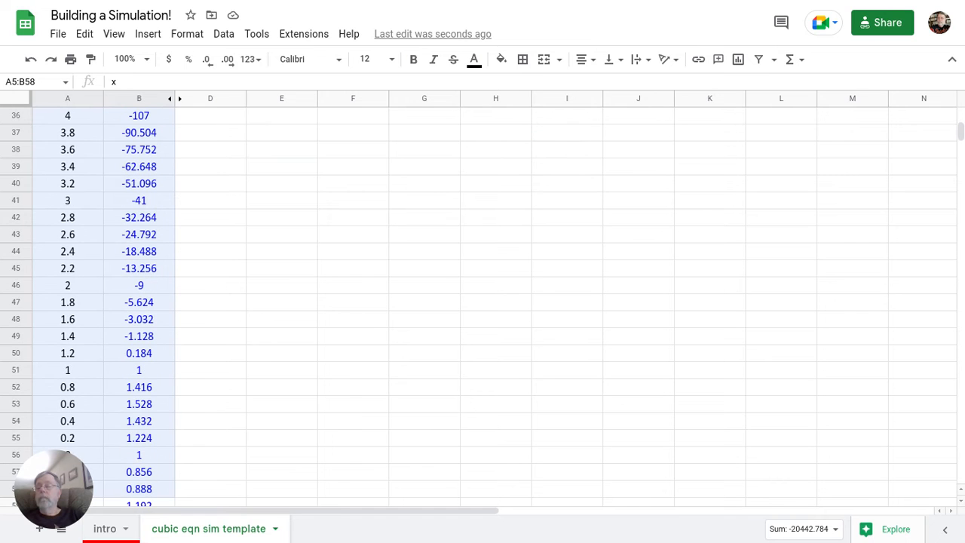
pyautogui.hotkey('shift', 'Down')
pyautogui.hotkey('shift', 'Down')
pyautogui.hotkey('shift', 'Down')
pyautogui.hotkey('shift', 'Down')
pyautogui.hotkey('shift', 'Down')
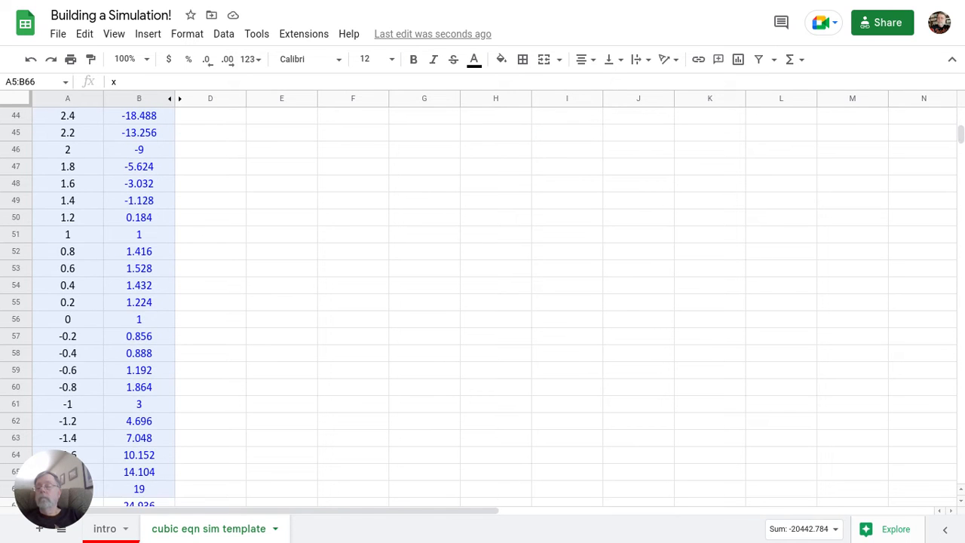
pyautogui.hotkey('shift', 'Down')
pyautogui.hotkey('shift', 'Down')
pyautogui.hotkey('shift', 'Down')
pyautogui.hotkey('shift', 'Down')
pyautogui.hotkey('shift', 'Down')
pyautogui.hotkey('shift', 'Down')
pyautogui.hotkey('shift', 'Down')
pyautogui.hotkey('shift', 'Down')
pyautogui.hotkey('shift', 'Down')
pyautogui.hotkey('shift', 'Down')
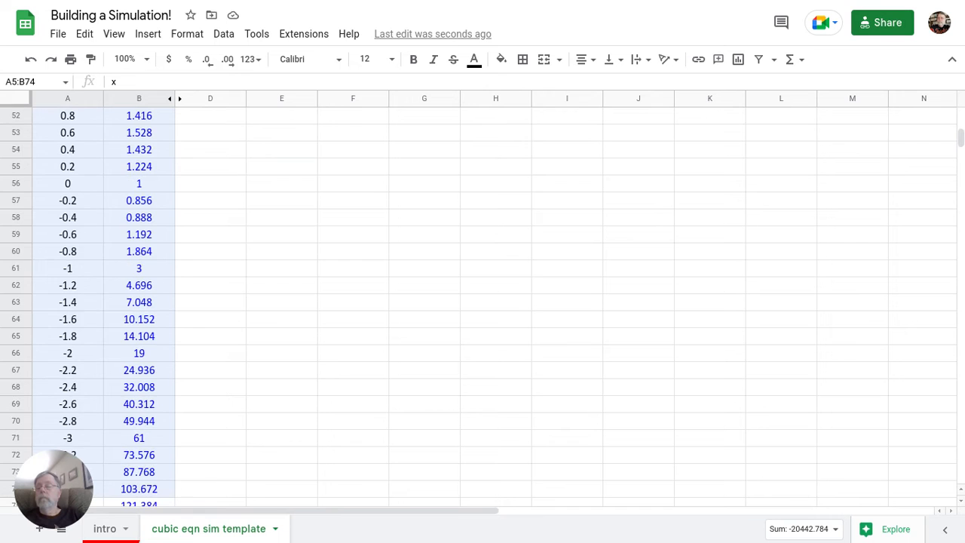
pyautogui.hotkey('shift', 'Down')
pyautogui.hotkey('shift', 'Down')
pyautogui.hotkey('shift', 'Down')
pyautogui.hotkey('shift', 'Down')
pyautogui.hotkey('shift', 'Down')
pyautogui.hotkey('shift', 'Down')
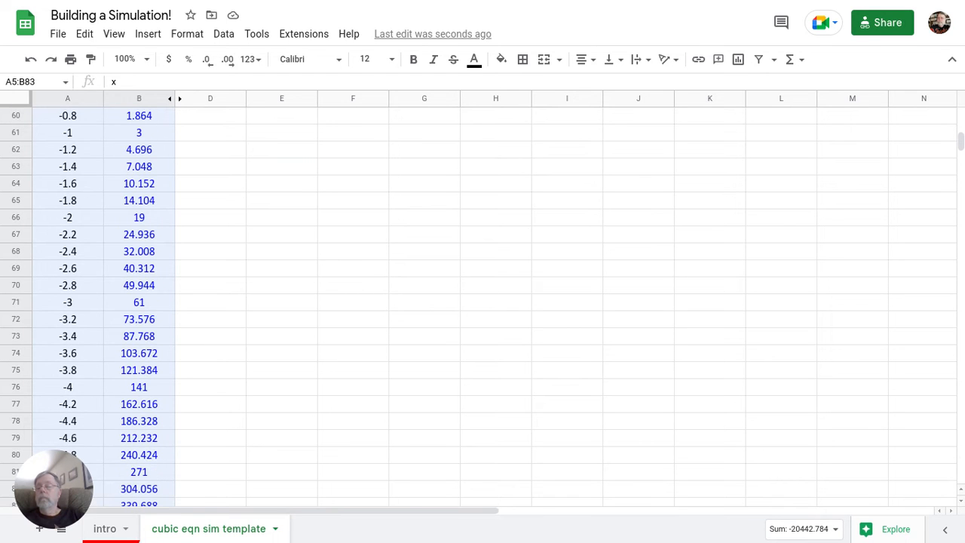
pyautogui.hotkey('shift', 'Down')
pyautogui.hotkey('shift', 'Down')
pyautogui.hotkey('shift', 'Down')
pyautogui.hotkey('shift', 'Down')
pyautogui.hotkey('shift', 'Down')
pyautogui.hotkey('shift', 'Down')
pyautogui.hotkey('shift', 'Down')
pyautogui.hotkey('shift', 'Down')
pyautogui.hotkey('shift', 'Down')
pyautogui.hotkey('shift', 'Down')
pyautogui.hotkey('shift', 'Down')
pyautogui.hotkey('shift', 'Down')
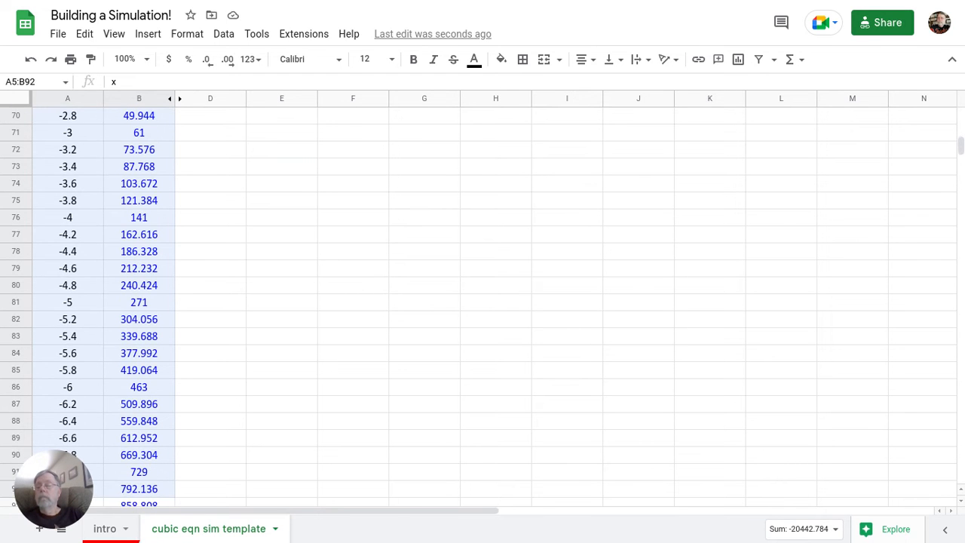
pyautogui.hotkey('shift', 'Down')
pyautogui.hotkey('shift', 'Down')
pyautogui.hotkey('shift', 'Down')
pyautogui.hotkey('shift', 'Down')
pyautogui.hotkey('shift', 'Down')
pyautogui.hotkey('shift', 'Down')
pyautogui.hotkey('shift', 'Down')
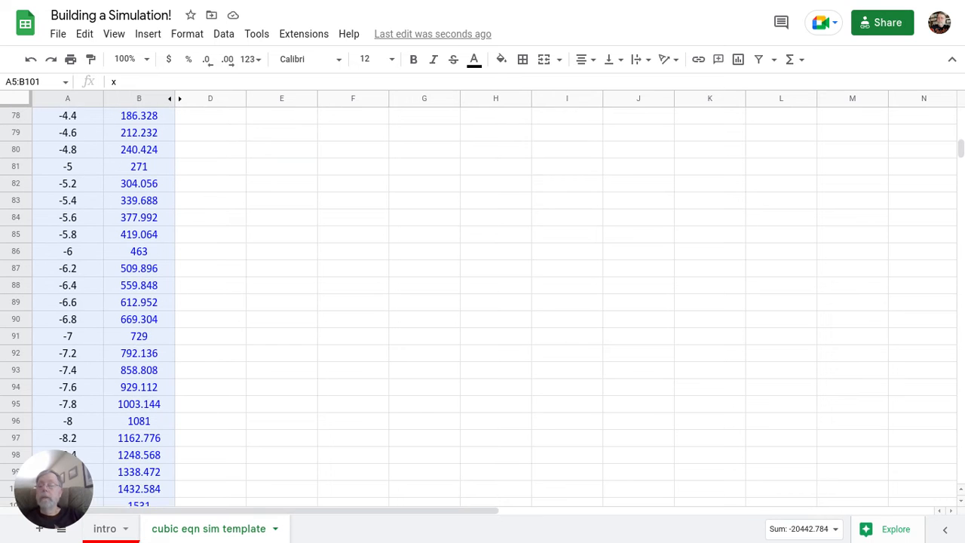
pyautogui.hotkey('shift', 'Down')
pyautogui.hotkey('shift', 'Down')
pyautogui.hotkey('shift', 'Down')
pyautogui.hotkey('shift', 'Down')
pyautogui.hotkey('shift', 'Down')
pyautogui.hotkey('shift', 'Down')
pyautogui.hotkey('shift', 'Down')
pyautogui.hotkey('shift', 'Down')
pyautogui.hotkey('shift', 'Down')
pyautogui.hotkey('shift', 'Down')
pyautogui.hotkey('shift', 'Down')
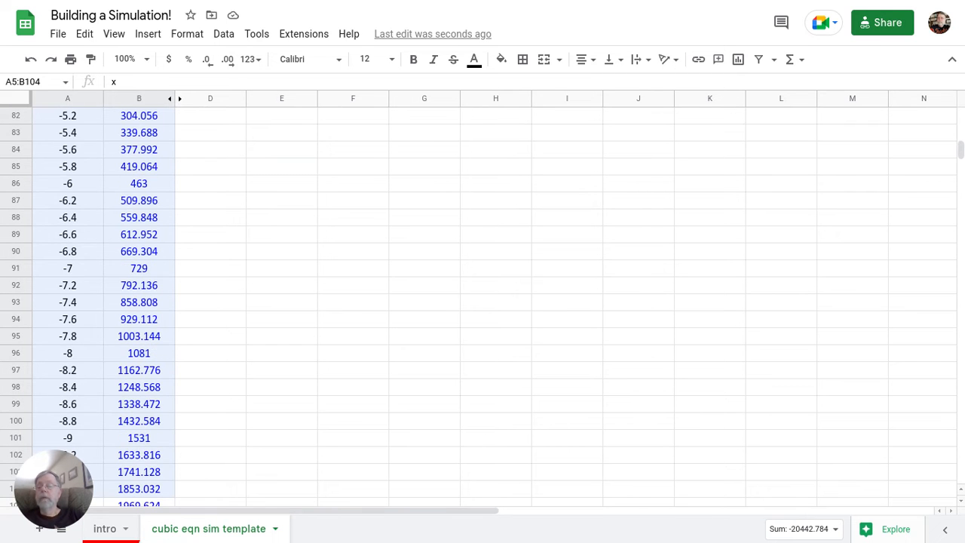
pyautogui.hotkey('shift', 'Down')
pyautogui.hotkey('shift', 'Down')
pyautogui.hotkey('shift', 'Down')
pyautogui.hotkey('shift', 'Down')
pyautogui.hotkey('shift', 'Down')
pyautogui.hotkey('shift', 'Down')
pyautogui.hotkey('shift', 'Down')
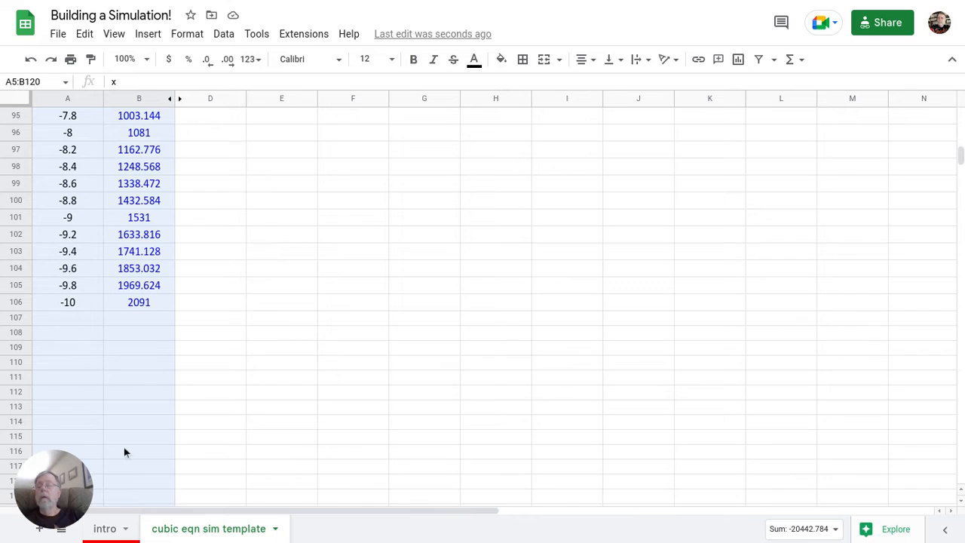
pyautogui.hotkey('shift', 'Up')
pyautogui.hotkey('shift', 'Up')
pyautogui.hotkey('shift', 'Up')
pyautogui.hotkey('shift', 'Up')
pyautogui.hotkey('shift', 'Up')
pyautogui.hotkey('shift', 'Up')
pyautogui.hotkey('shift', 'Up')
pyautogui.hotkey('shift', 'Up')
pyautogui.hotkey('shift', 'Up')
pyautogui.hotkey('shift', 'Up')
pyautogui.hotkey('shift', 'Up')
pyautogui.hotkey('shift', 'Up')
pyautogui.hotkey('shift', 'Up')
pyautogui.hotkey('shift', 'Up')
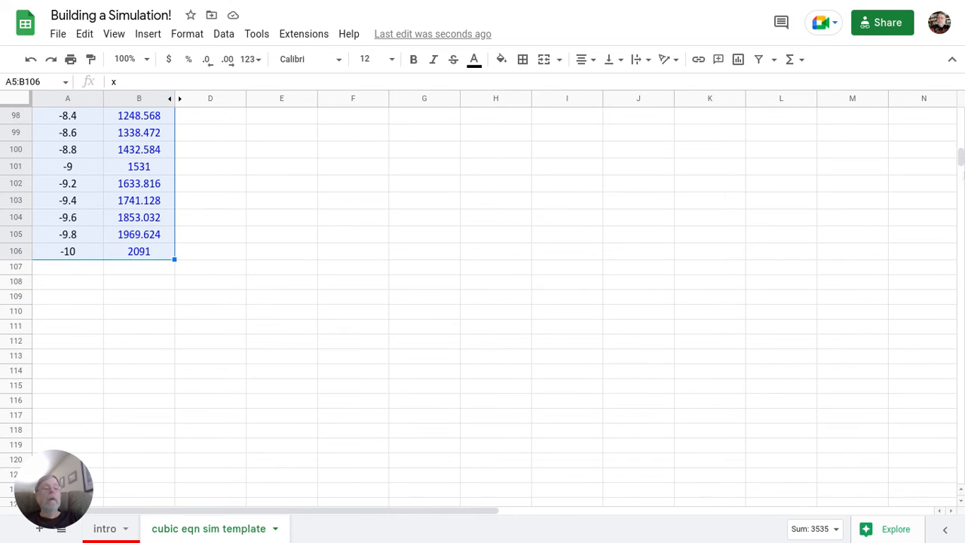
pyautogui.moveTo(962, 163); pyautogui.dragTo(962, 117)
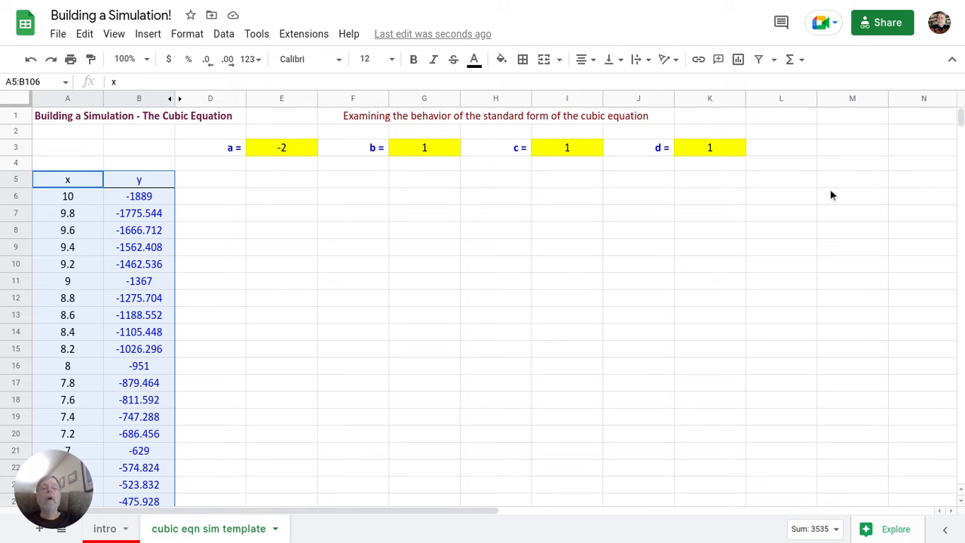
pyautogui.click(739, 60)
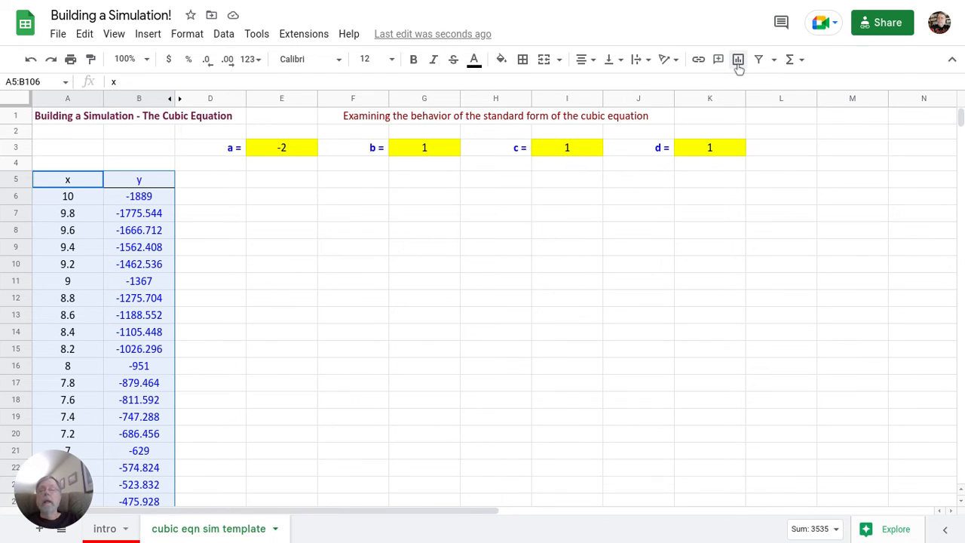
pyautogui.click(738, 60)
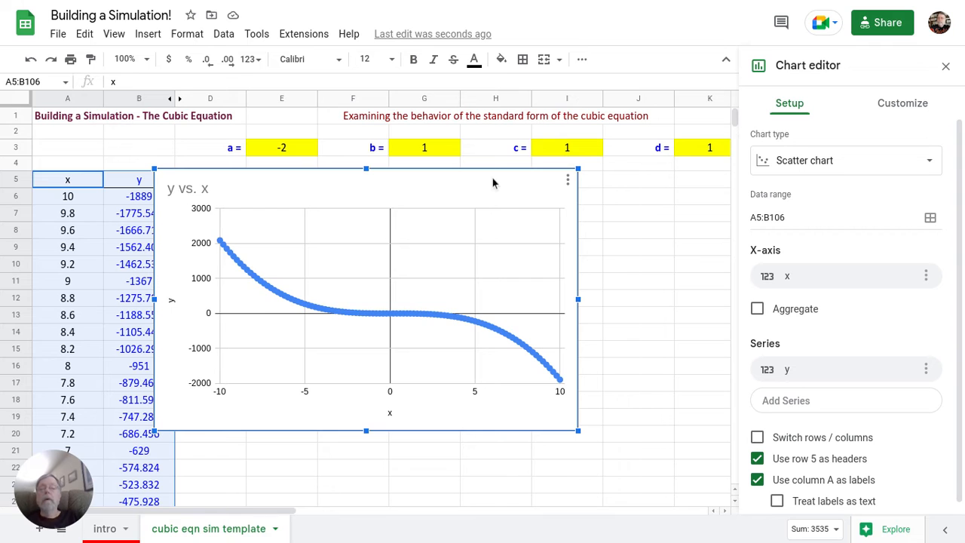
# Step: Move the chart beside the x and y columns below the coefficients, then enlarge it to just past column K and down to about row 24
pyautogui.moveTo(495, 178); pyautogui.dragTo(558, 185)
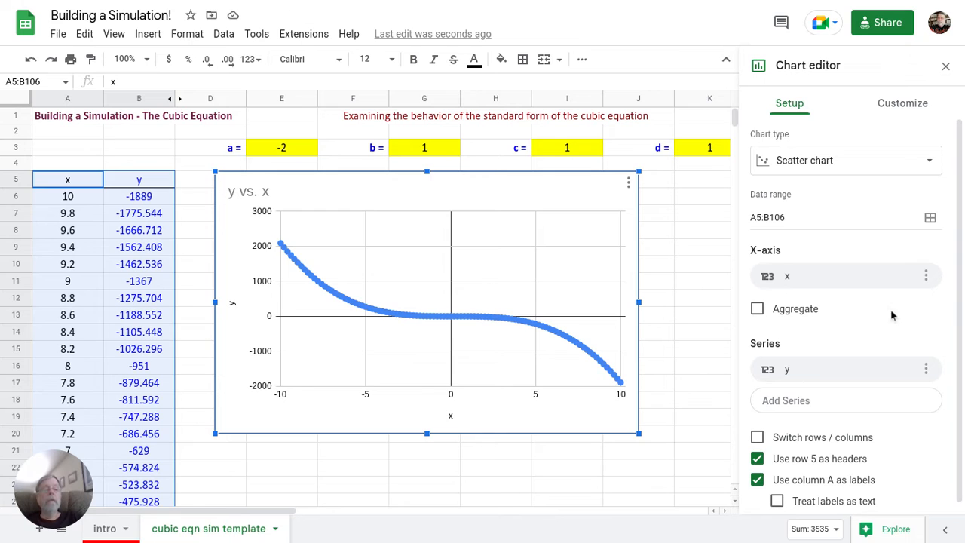
pyautogui.click(670, 350)
pyautogui.hscroll(4, 668, 347)
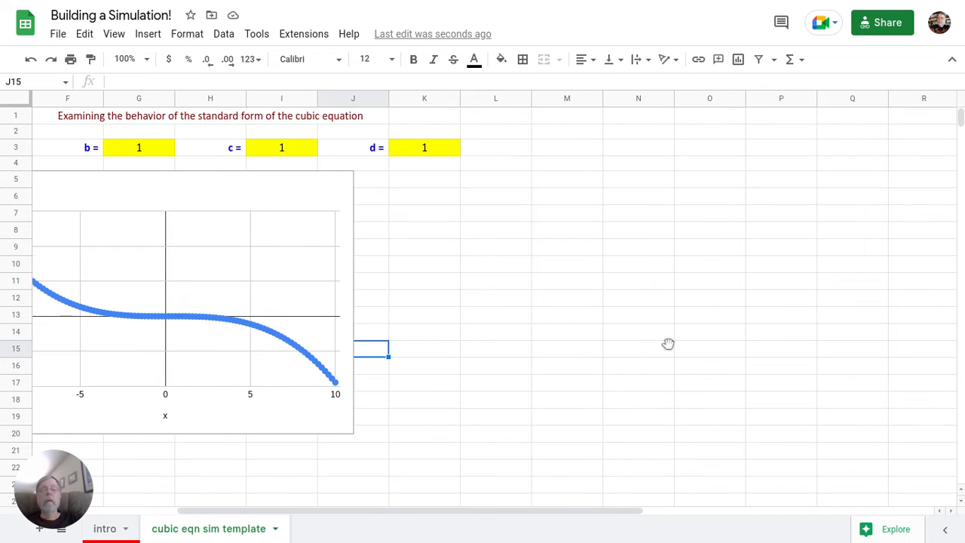
pyautogui.click(248, 301)
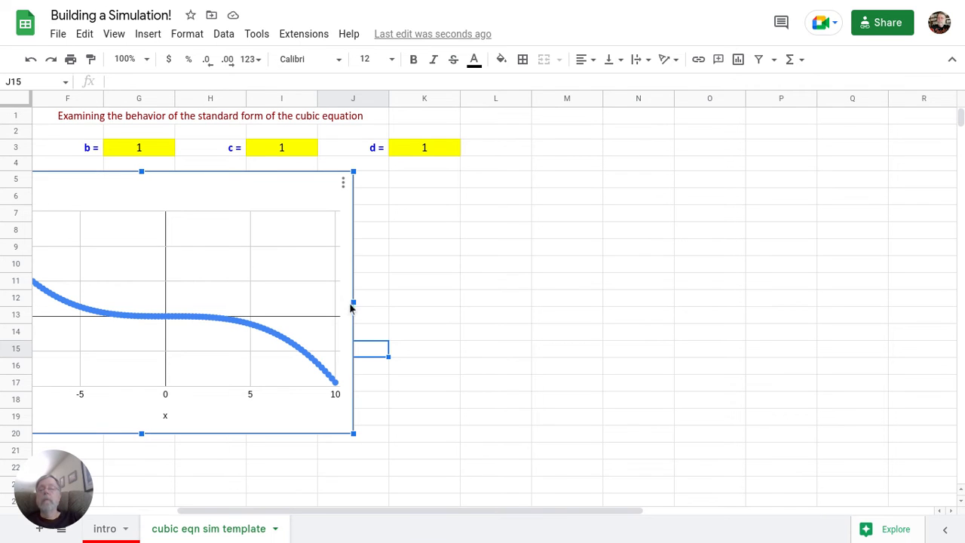
pyautogui.moveTo(355, 300); pyautogui.dragTo(466, 312)
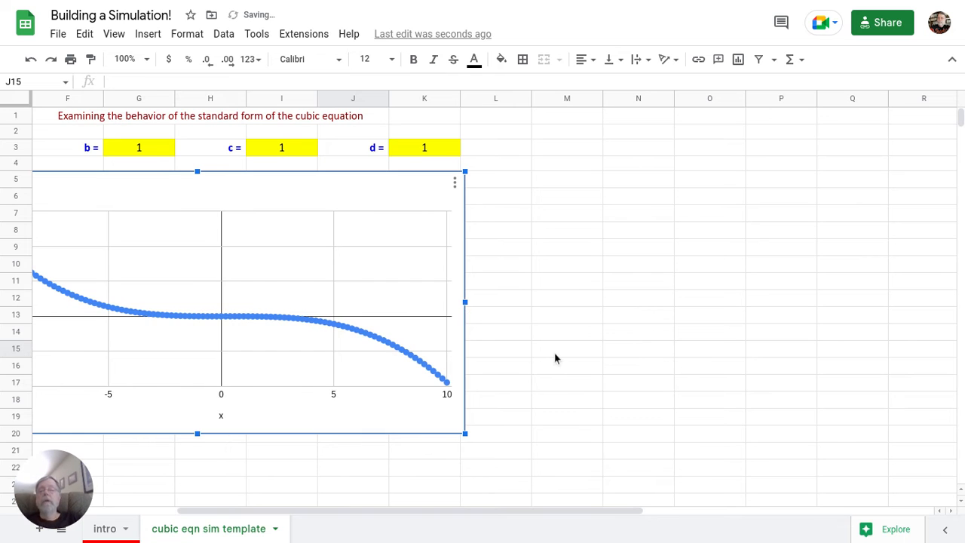
pyautogui.hscroll(-4, 555, 357)
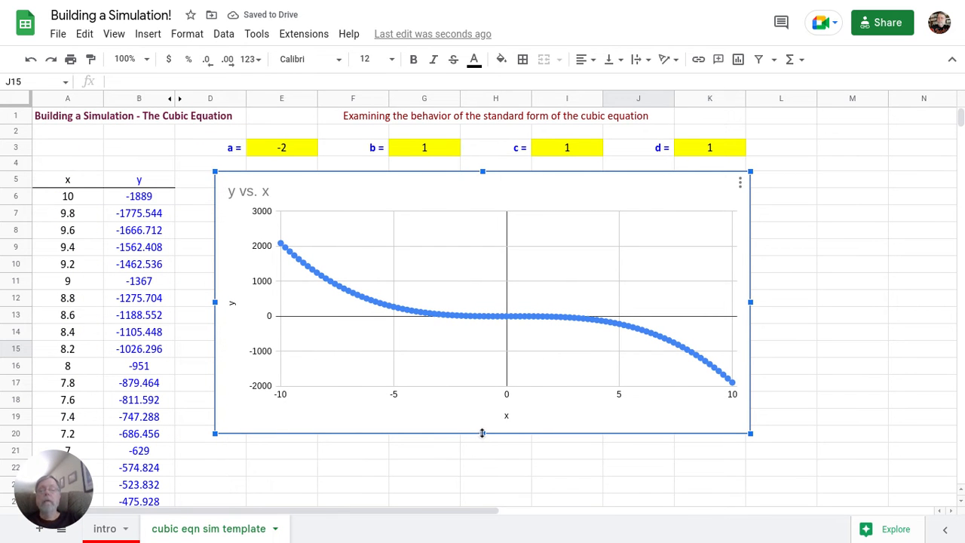
pyautogui.moveTo(482, 434); pyautogui.dragTo(482, 498)
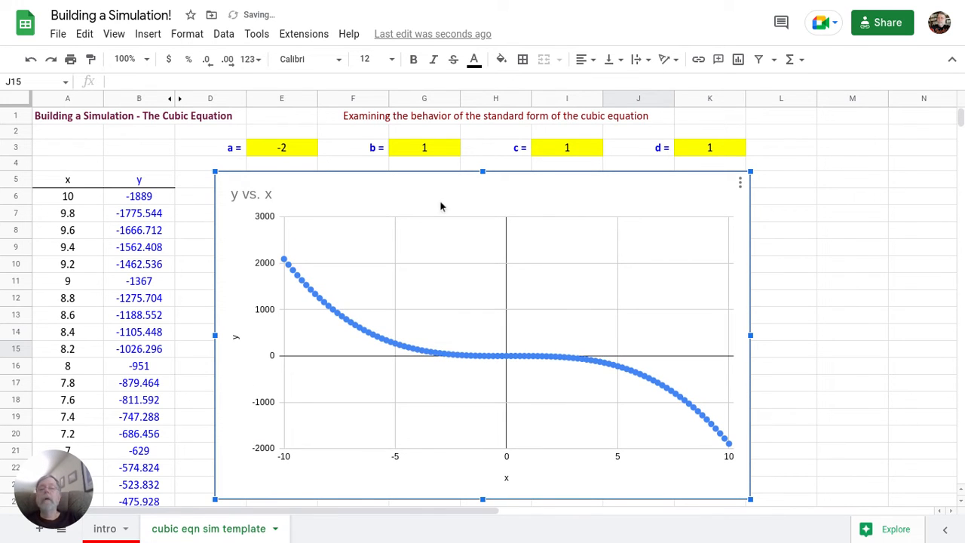
# Step: Set coefficient a in E3 to 1
pyautogui.click(298, 151)
pyautogui.write('1')
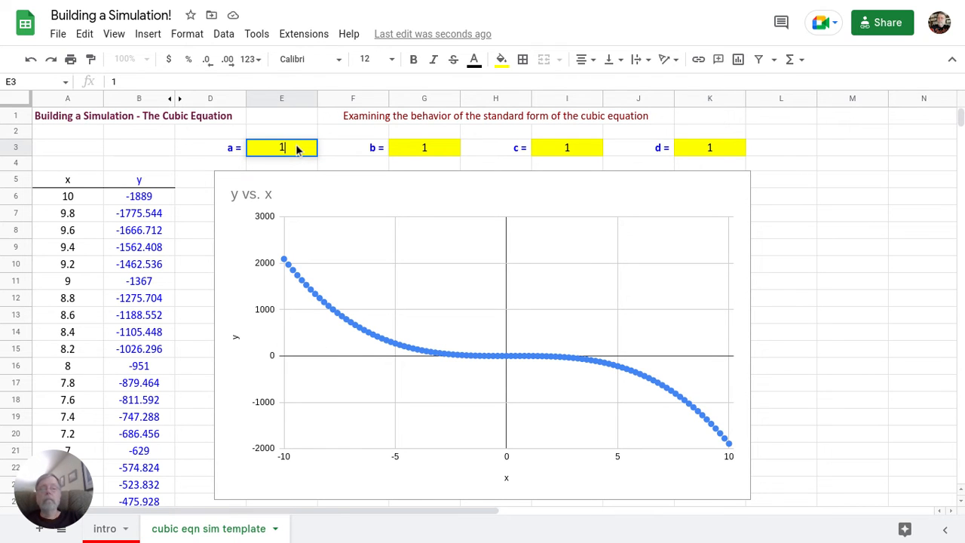
pyautogui.press('Return')
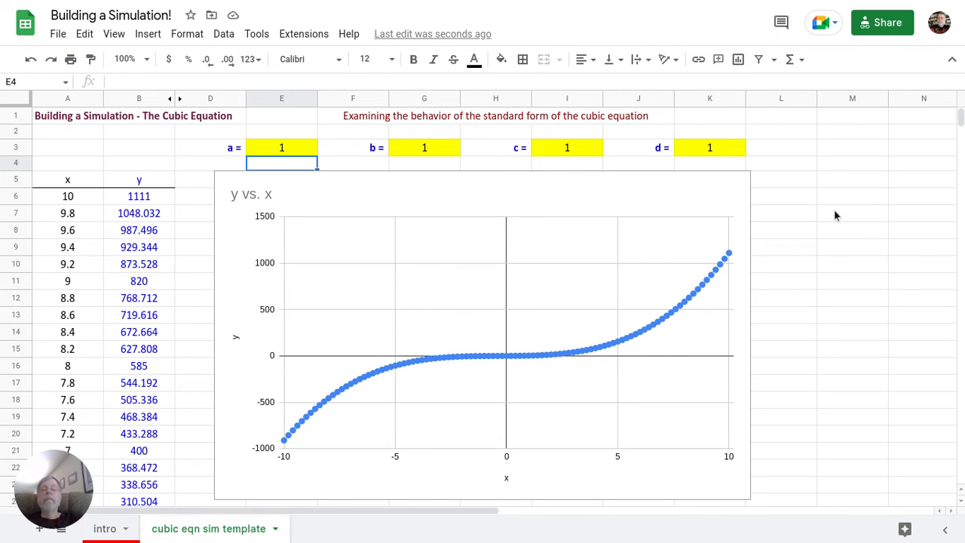
# Step: Set coefficient d in K3 to 760
pyautogui.click(724, 151)
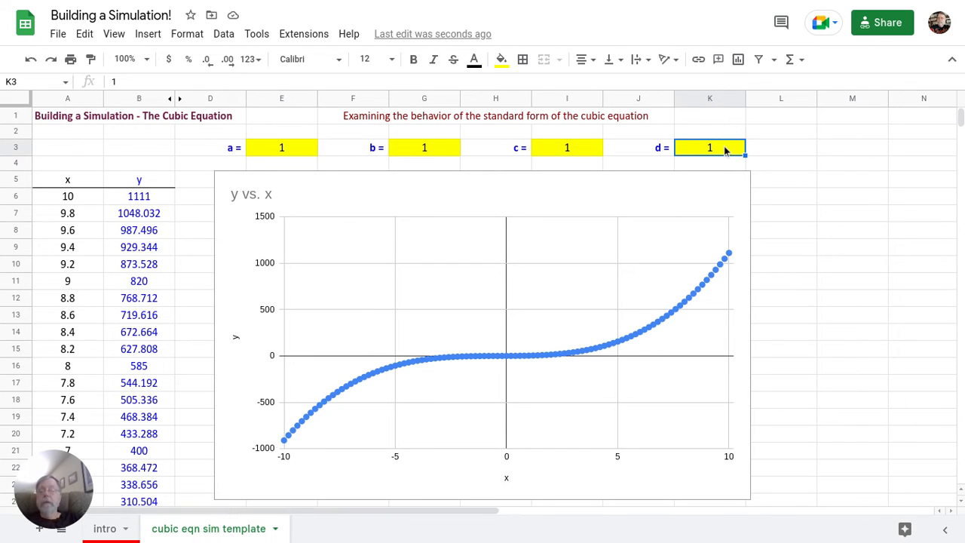
pyautogui.write('760')
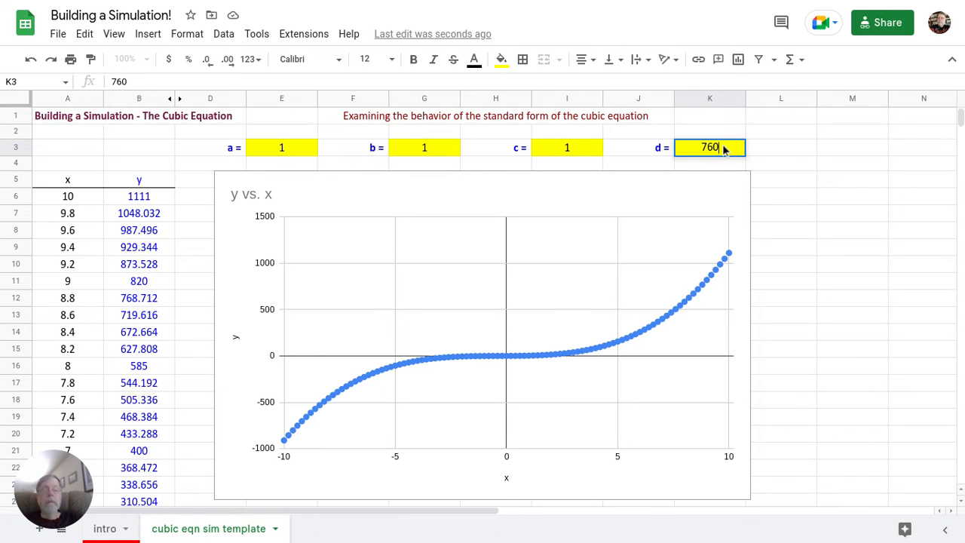
pyautogui.press('Return')
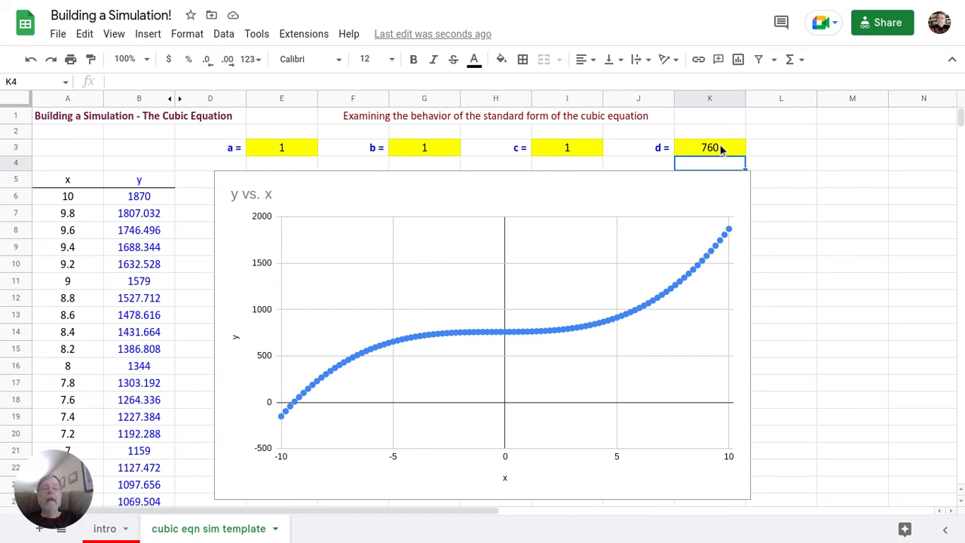
# Step: Make coefficient d in K3 negative so that it reads -760
pyautogui.click(720, 149)
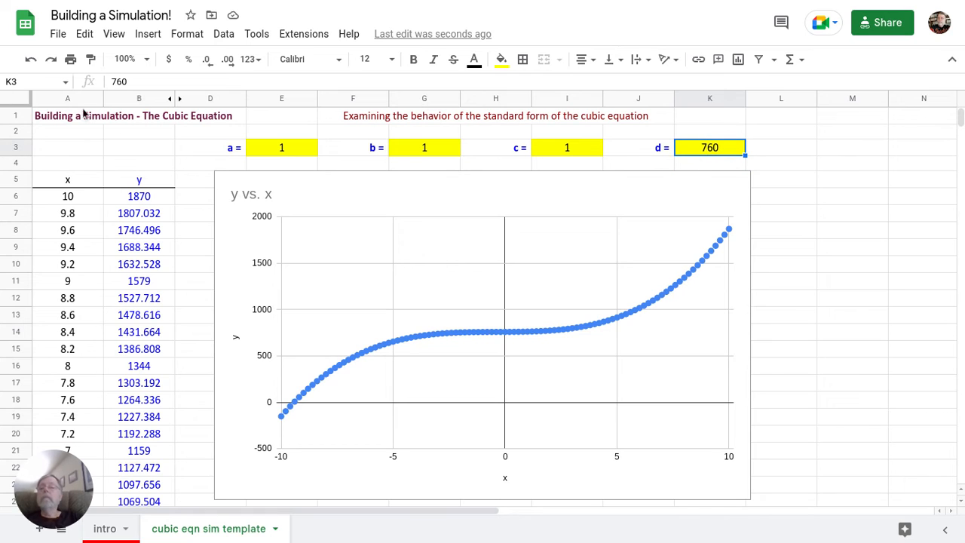
pyautogui.click(112, 83)
pyautogui.write('-')
pyautogui.press('Return')
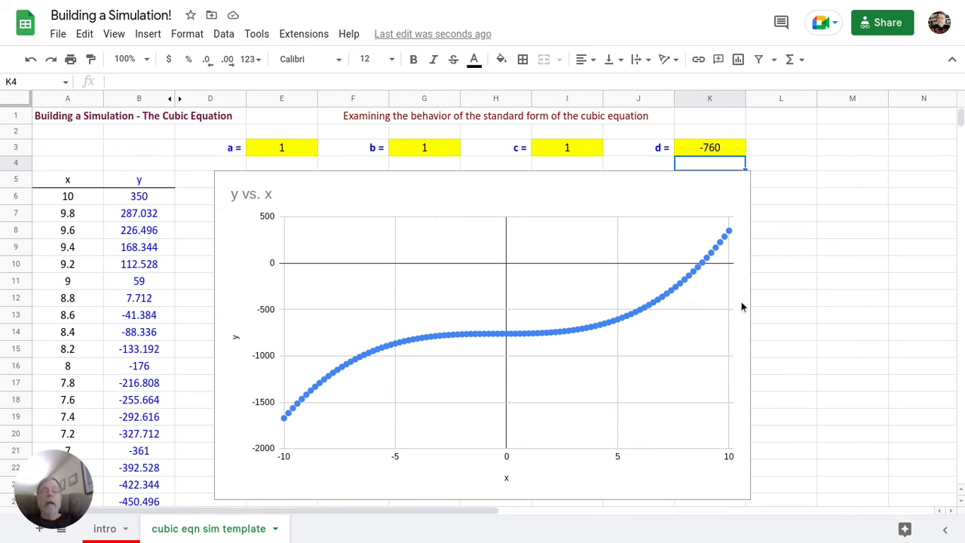
# Step: Format the chart's y series with Square points and a point size of 2px
pyautogui.click(600, 330)
pyautogui.doubleClick(599, 329)
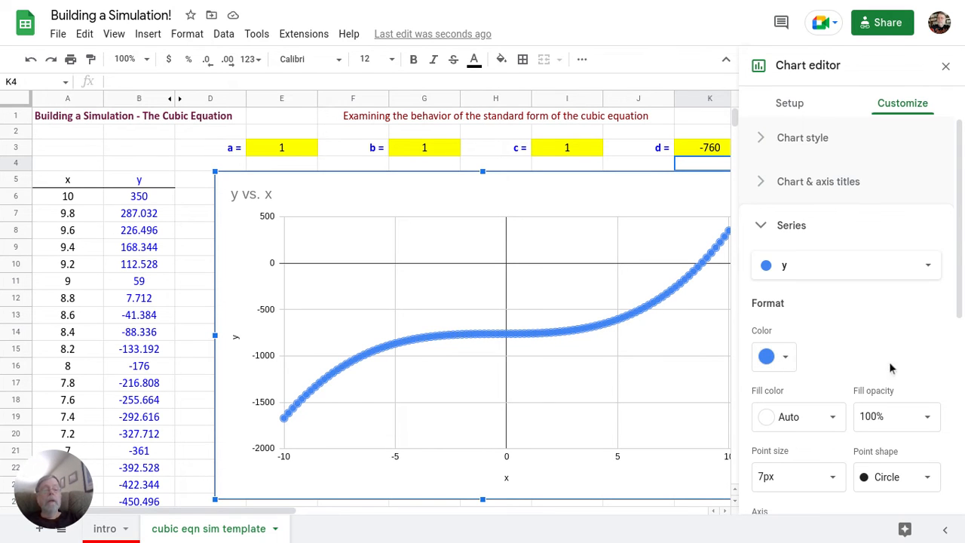
pyautogui.click(897, 476)
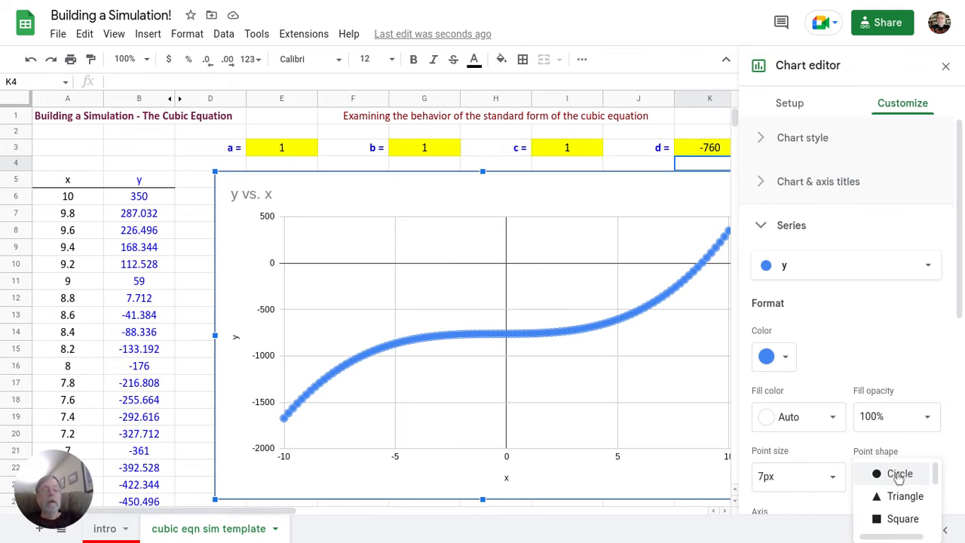
pyautogui.click(894, 521)
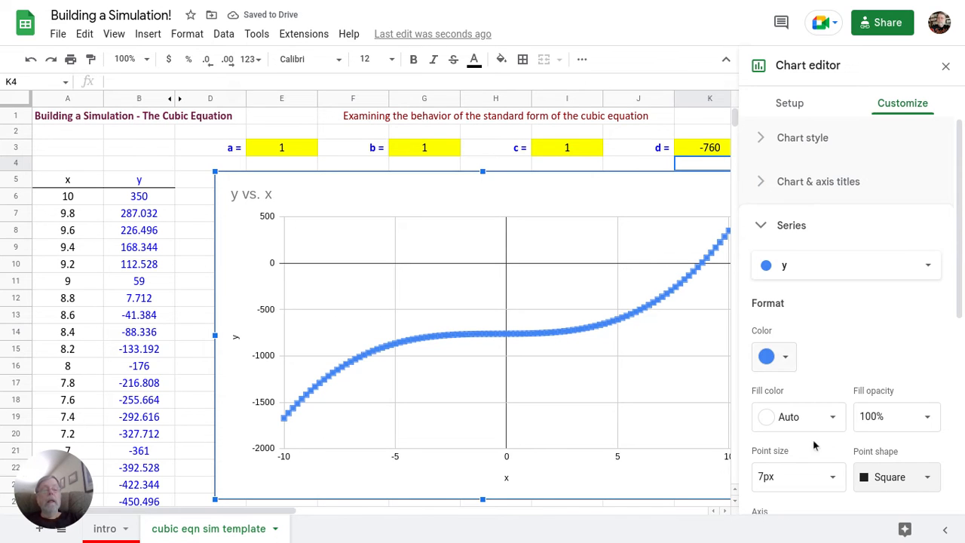
pyautogui.click(781, 477)
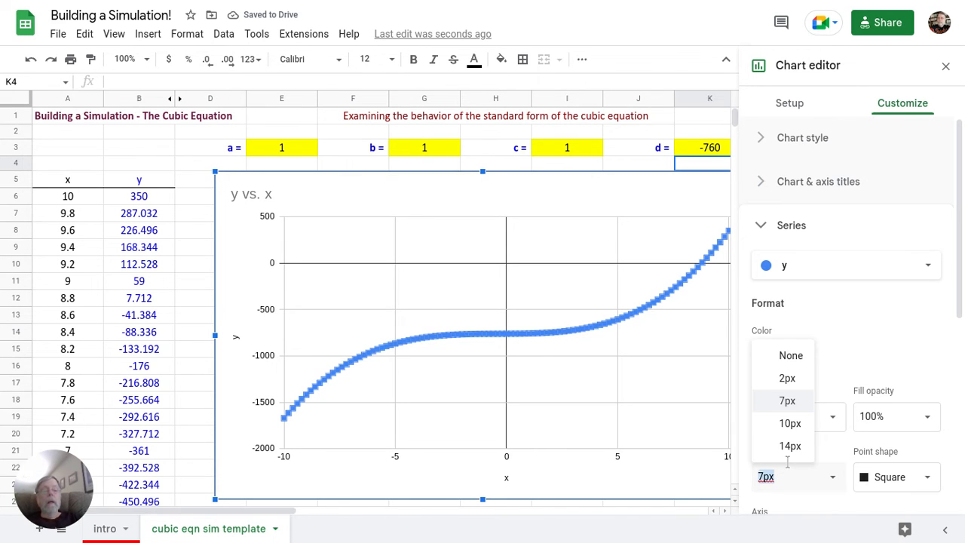
pyautogui.click(788, 379)
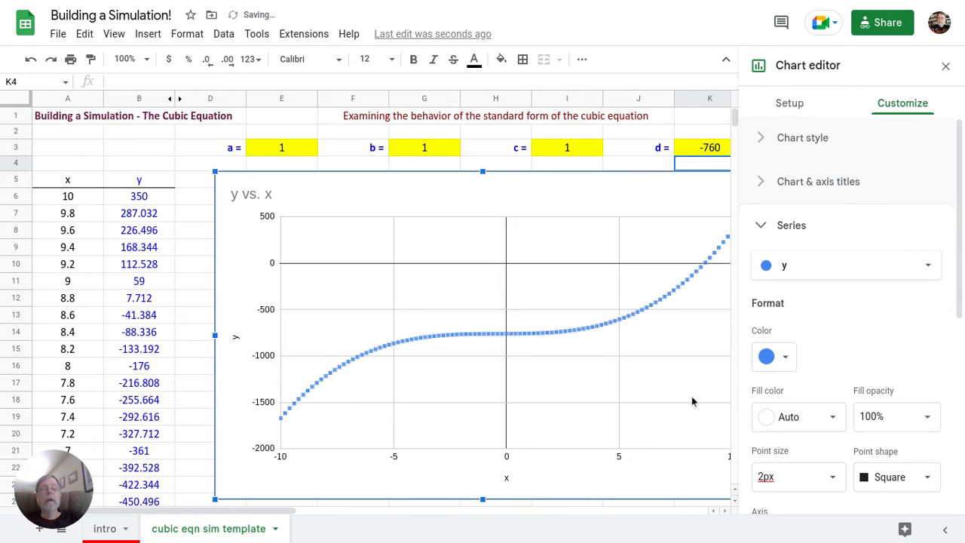
# Step: Change the y series' point size in the scatter chart to 5px
pyautogui.scroll(-10, 754, 369)
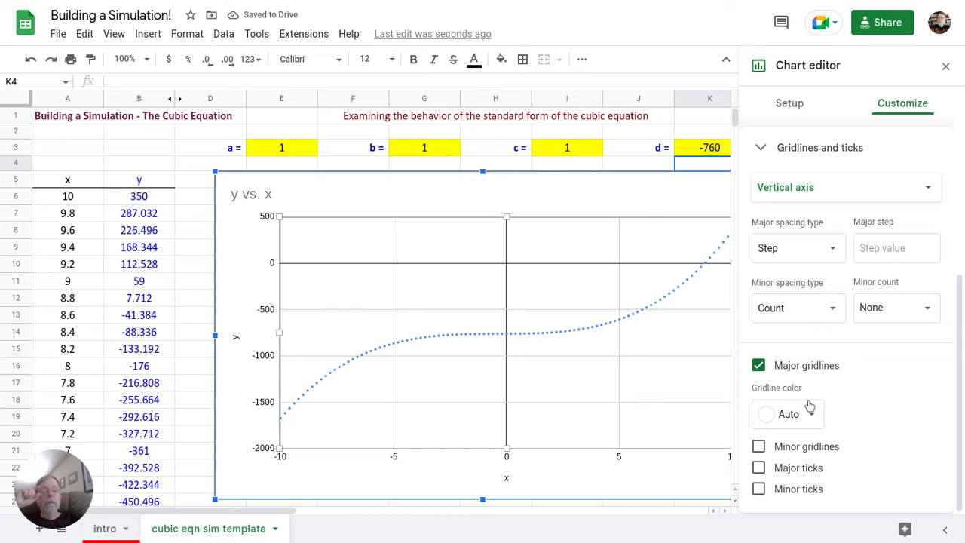
pyautogui.click(631, 317)
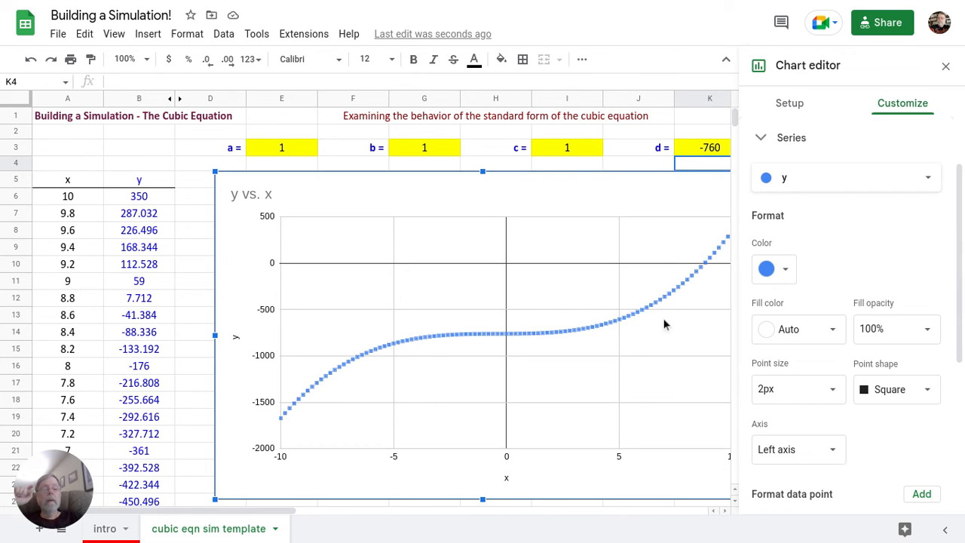
pyautogui.click(794, 391)
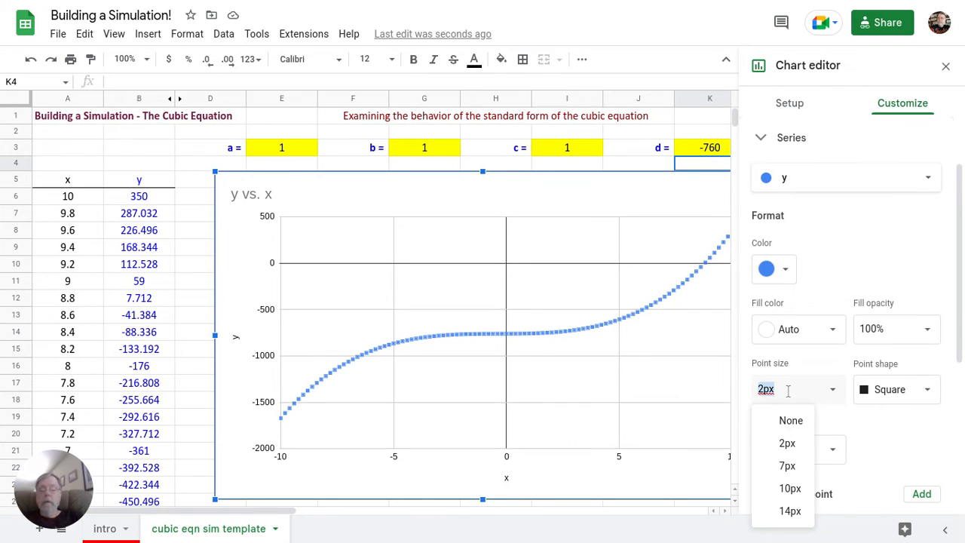
pyautogui.write('5')
pyautogui.press('Return')
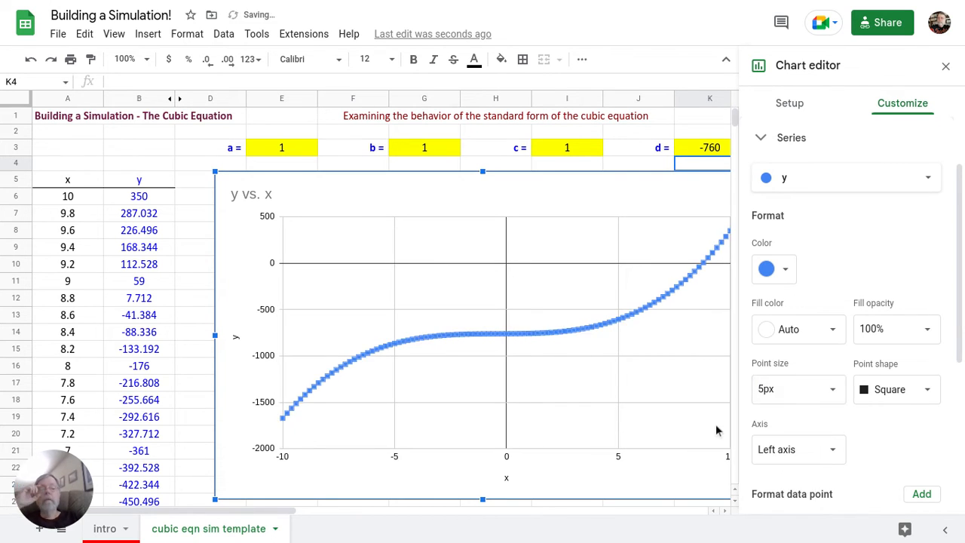
pyautogui.click(686, 381)
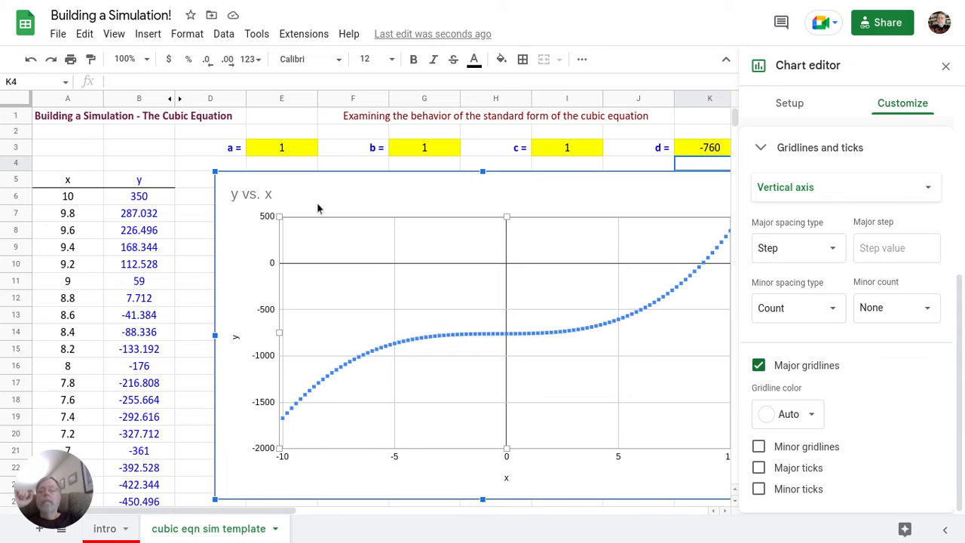
# Step: Add a trendline to the y series of the scatter chart
pyautogui.rightClick(548, 216)
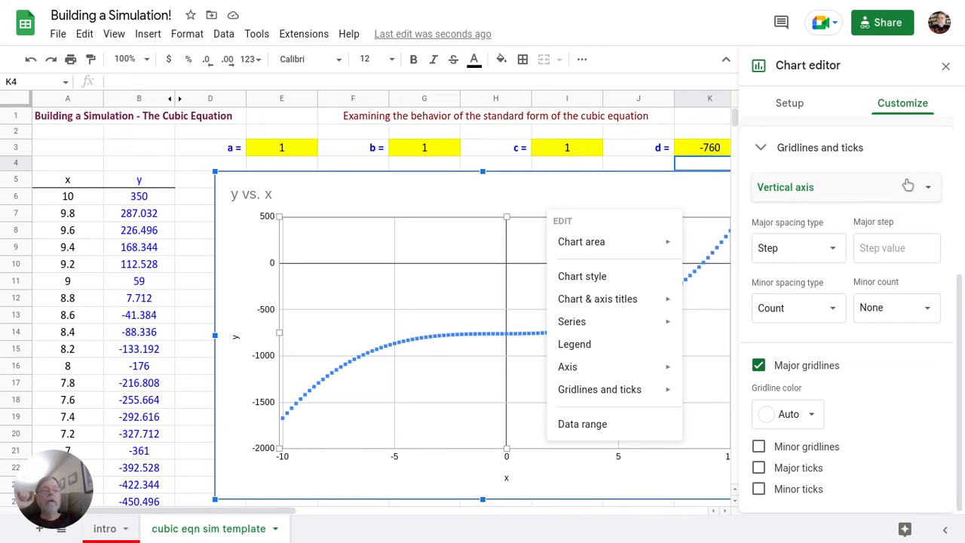
pyautogui.scroll(3, 908, 185)
pyautogui.click(808, 231)
pyautogui.scroll(-3, 867, 335)
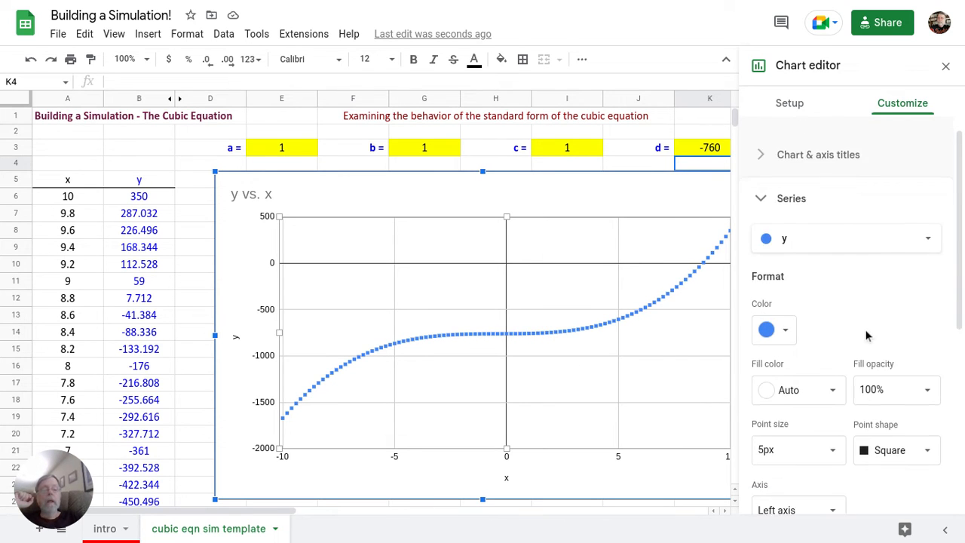
pyautogui.scroll(-3, 867, 336)
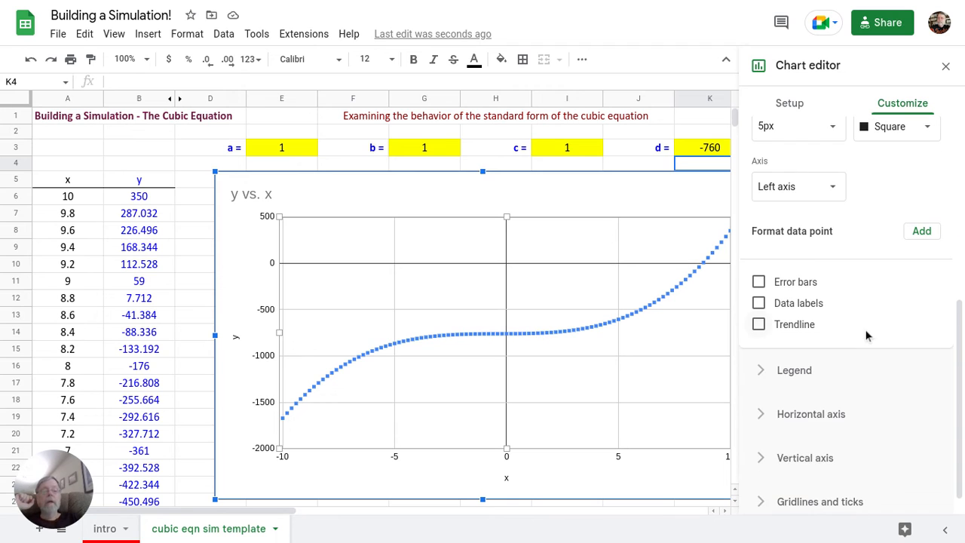
pyautogui.click(758, 324)
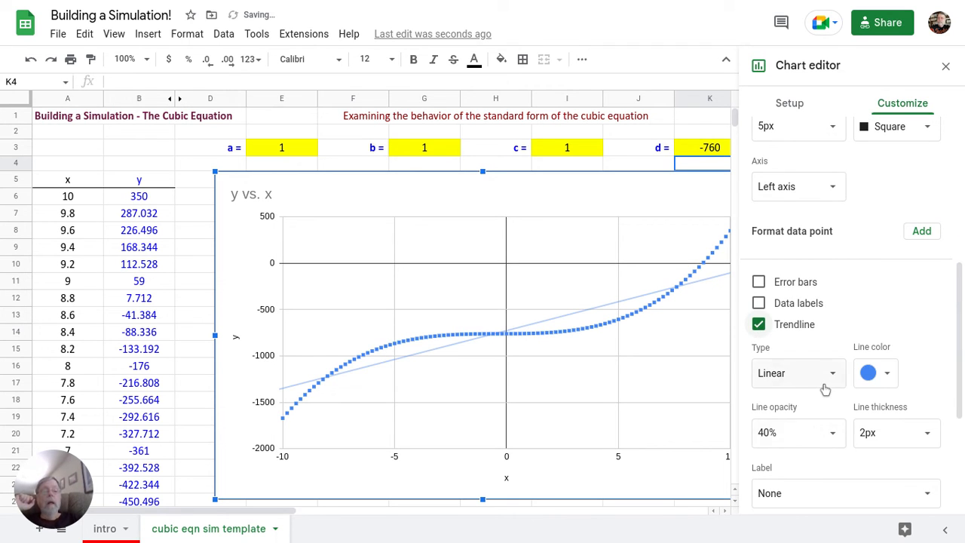
# Step: Set the trendline's line opacity to 100% and its type to Polynomial
pyautogui.scroll(-3, 825, 389)
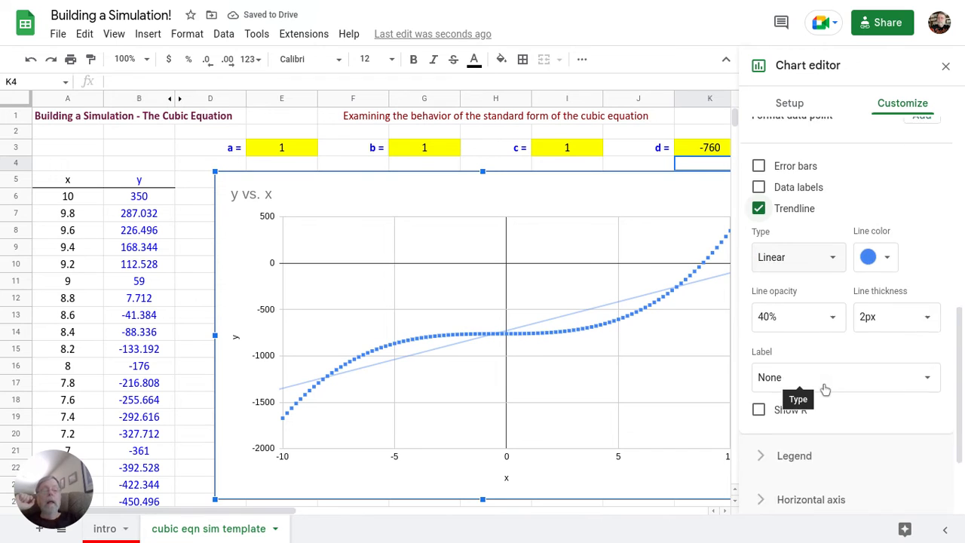
pyautogui.click(832, 297)
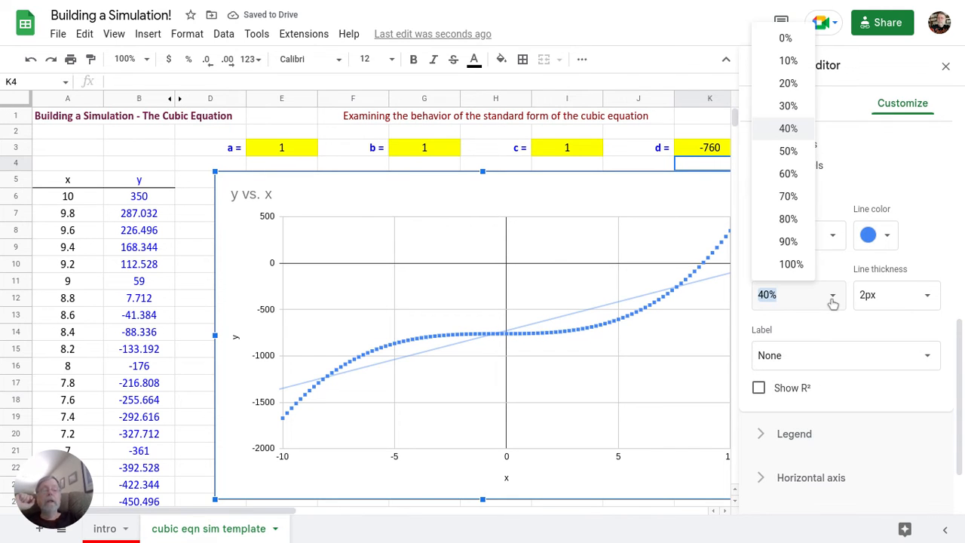
pyautogui.click(793, 264)
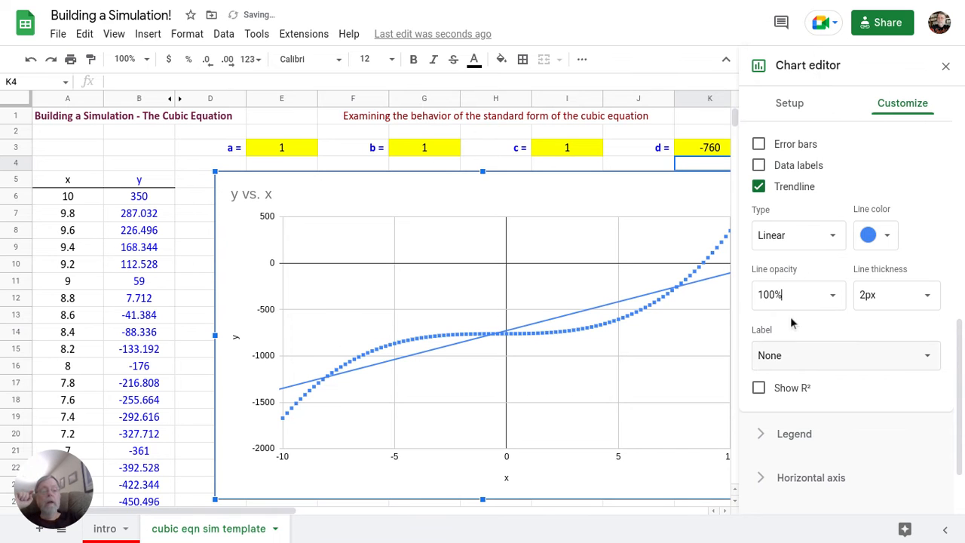
pyautogui.click(791, 239)
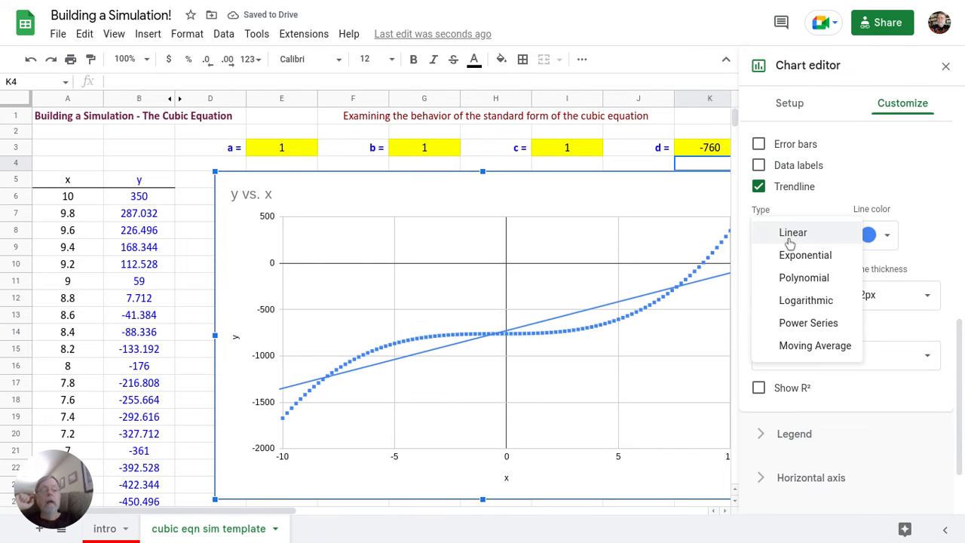
pyautogui.click(794, 281)
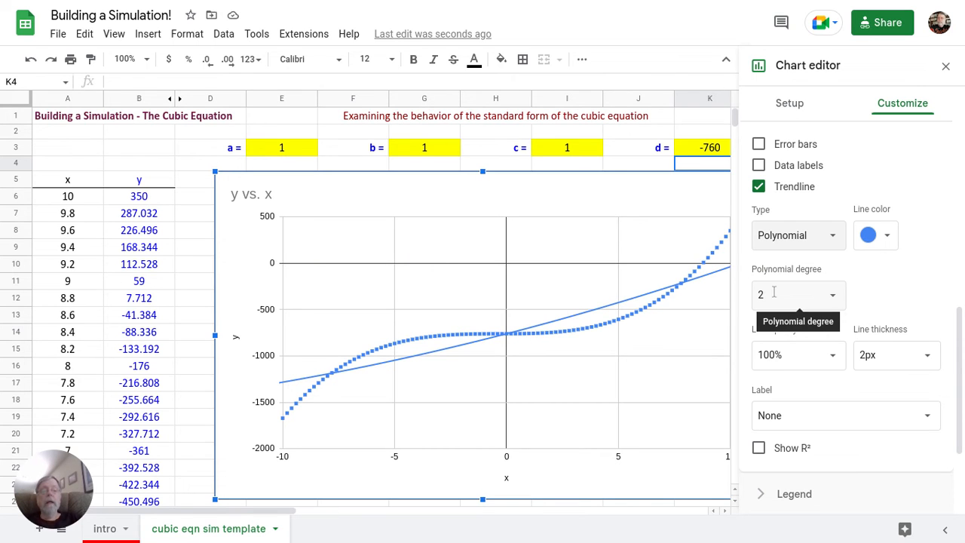
pyautogui.press('Delete')
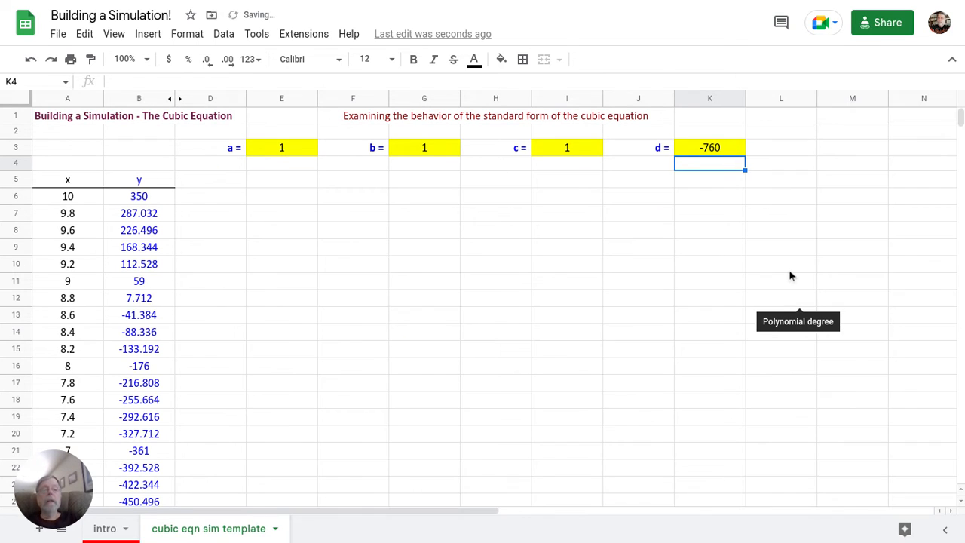
pyautogui.click(811, 296)
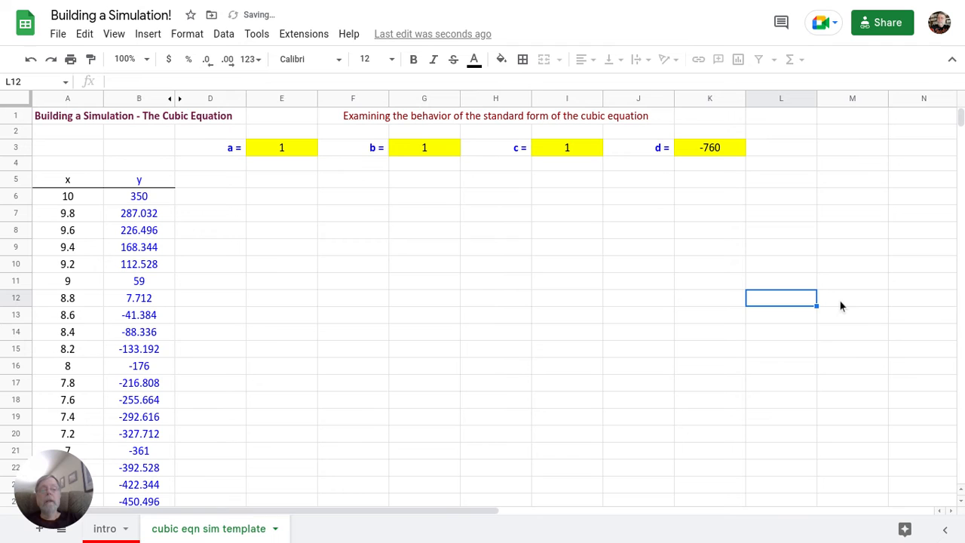
pyautogui.click(29, 60)
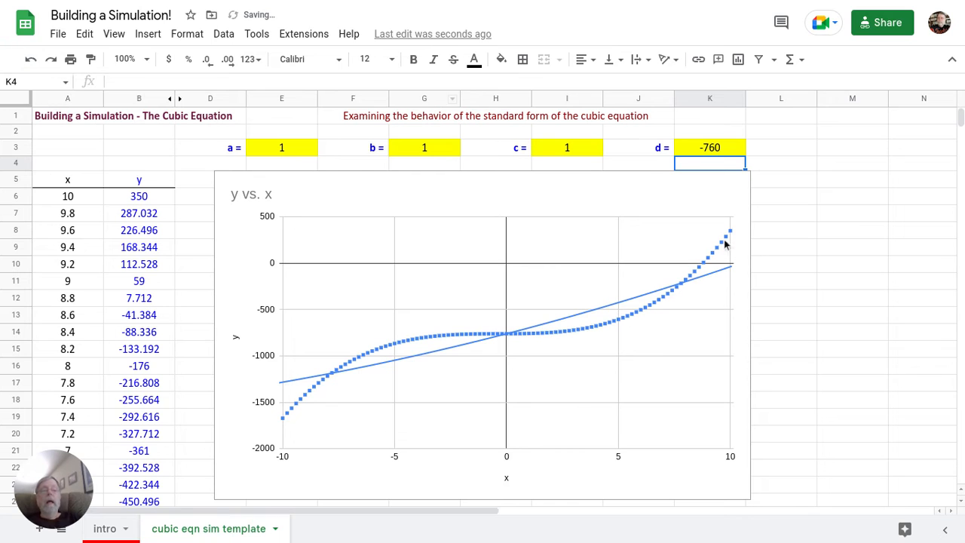
# Step: Reopen the trendline's formatting and set its polynomial degree to 3
pyautogui.click(645, 300)
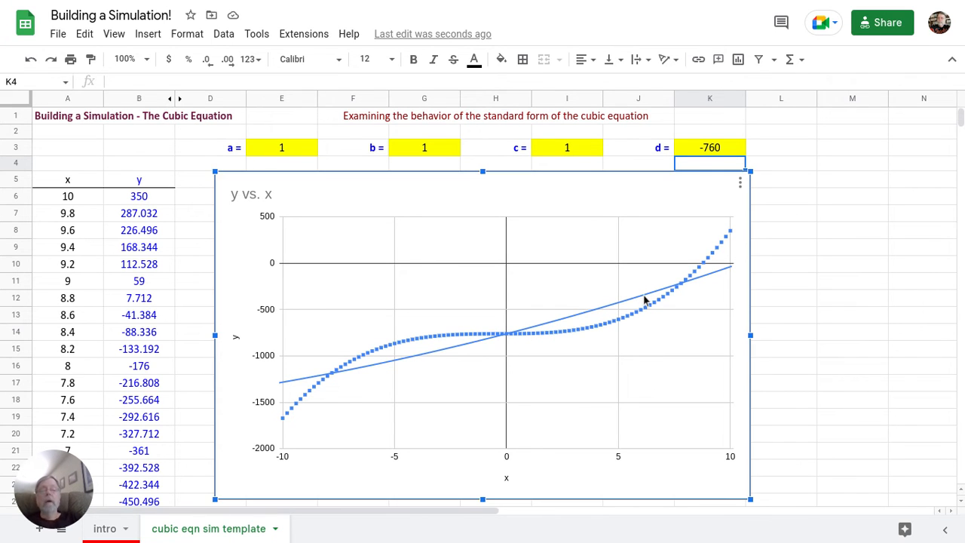
pyautogui.doubleClick(644, 300)
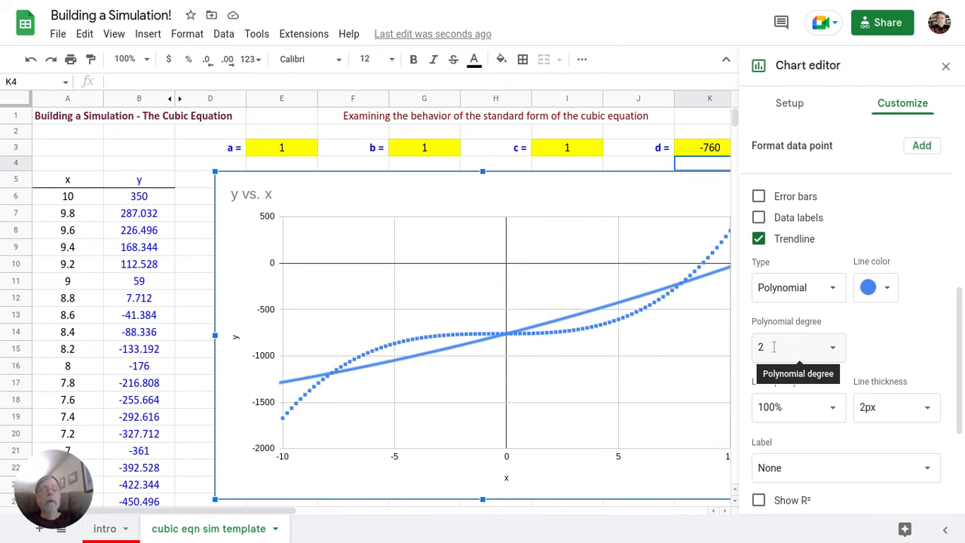
pyautogui.click(834, 351)
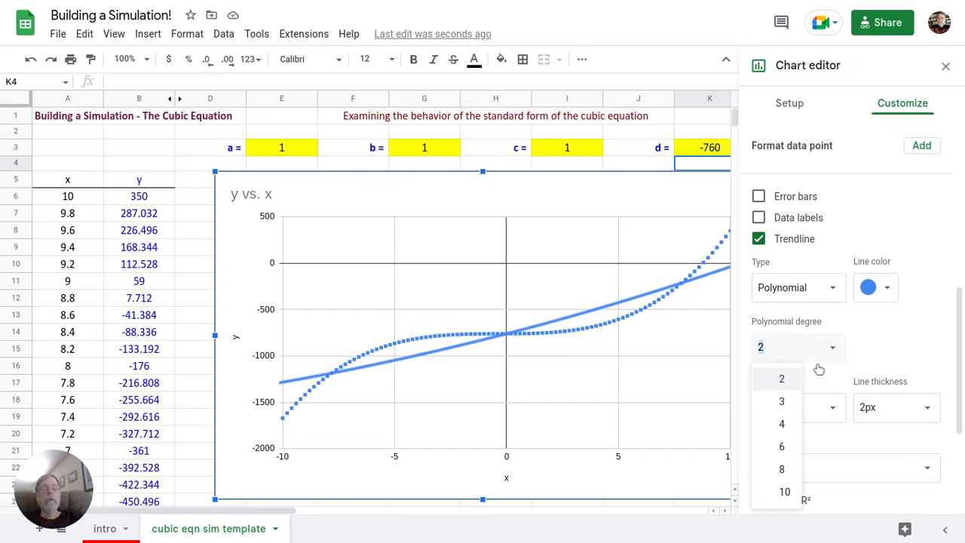
pyautogui.click(784, 404)
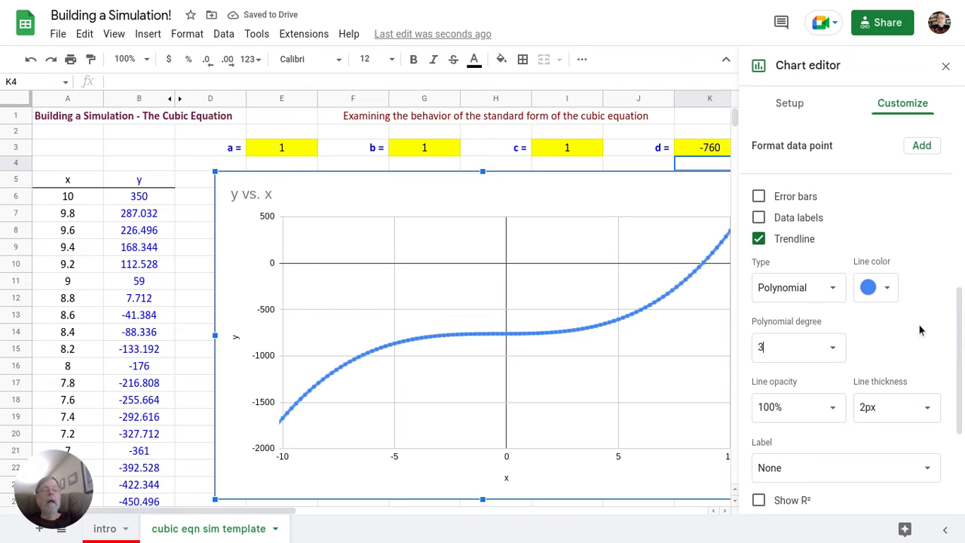
pyautogui.scroll(2, 914, 305)
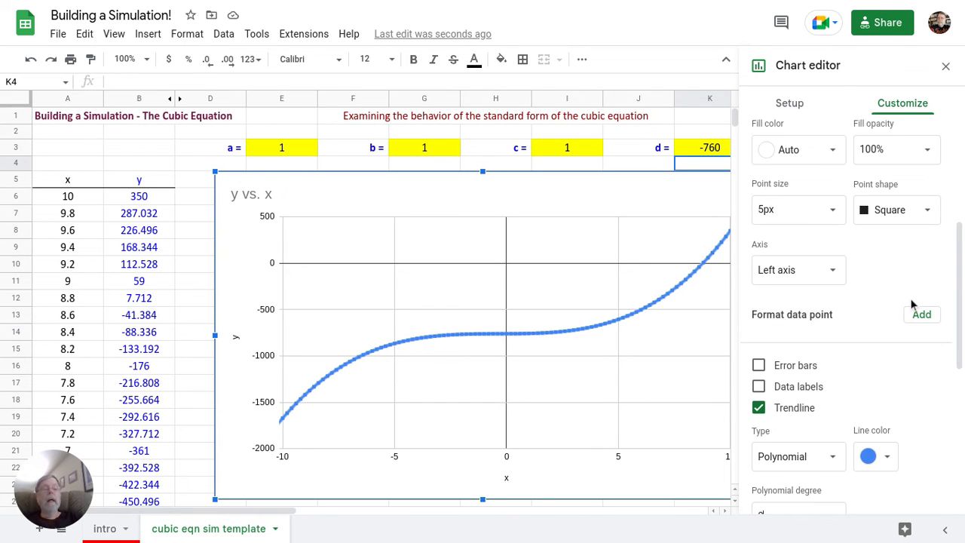
pyautogui.scroll(3, 913, 301)
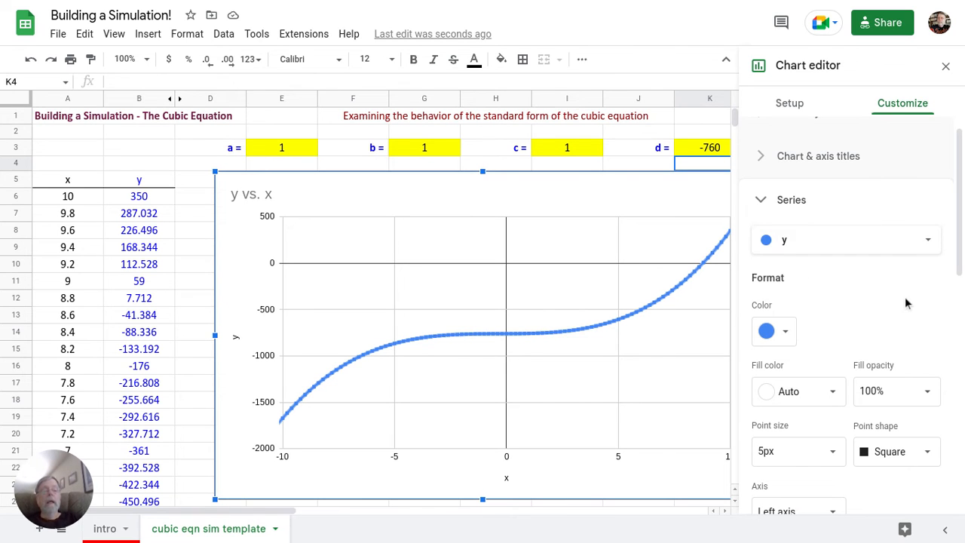
# Step: Set the y series' point size to None in the scatter chart and close the chart editor
pyautogui.scroll(-2, 906, 302)
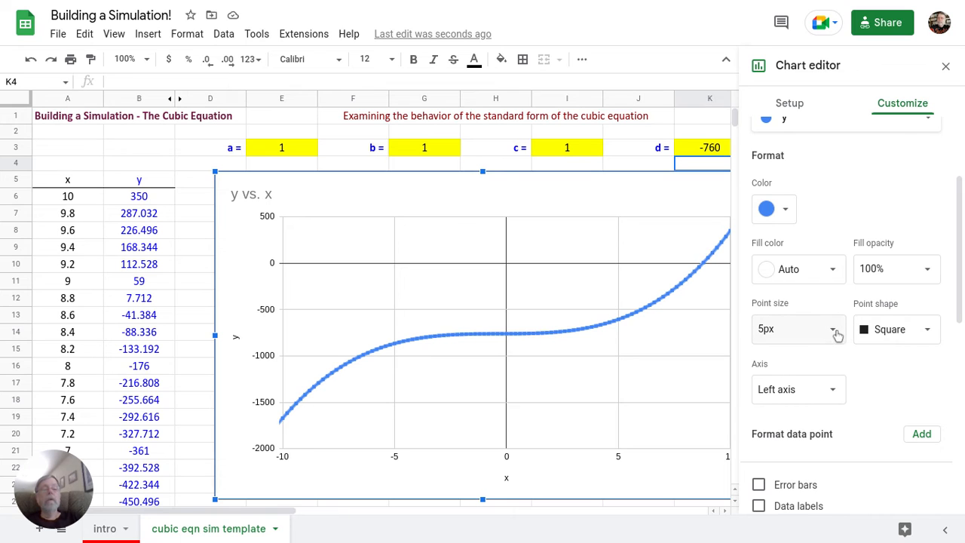
pyautogui.click(777, 332)
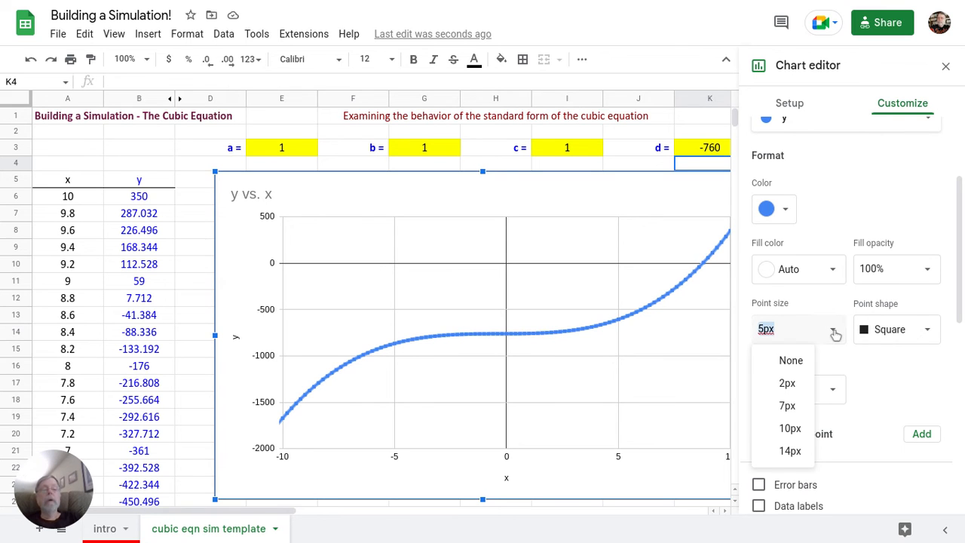
pyautogui.click(791, 361)
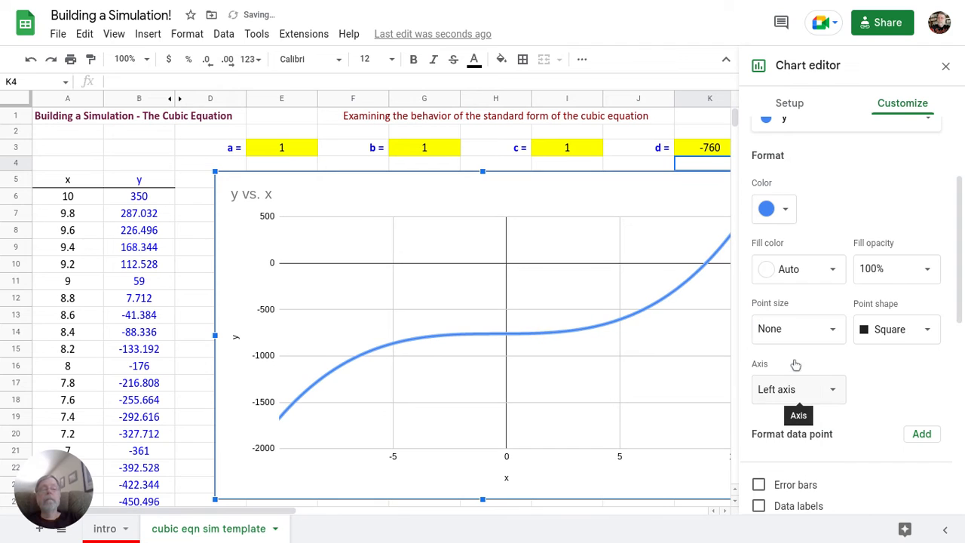
pyautogui.click(573, 420)
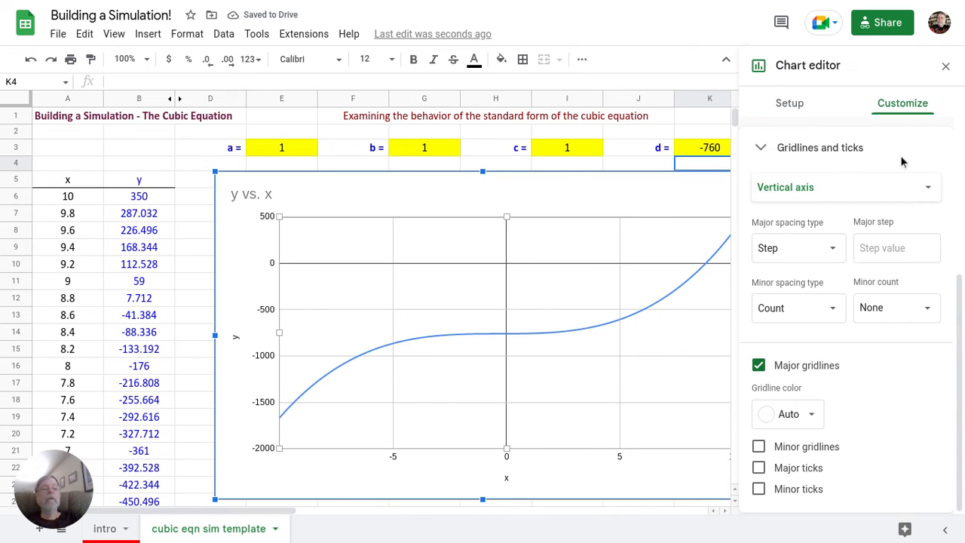
pyautogui.click(946, 68)
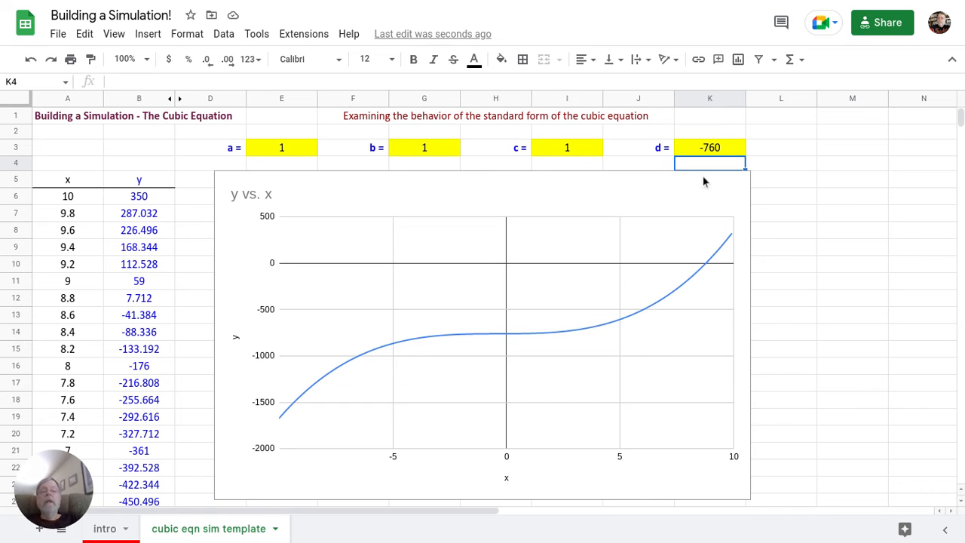
# Step: Set coefficient b to 50 and inspect the cubic formula behind the first y value in B6
pyautogui.click(433, 147)
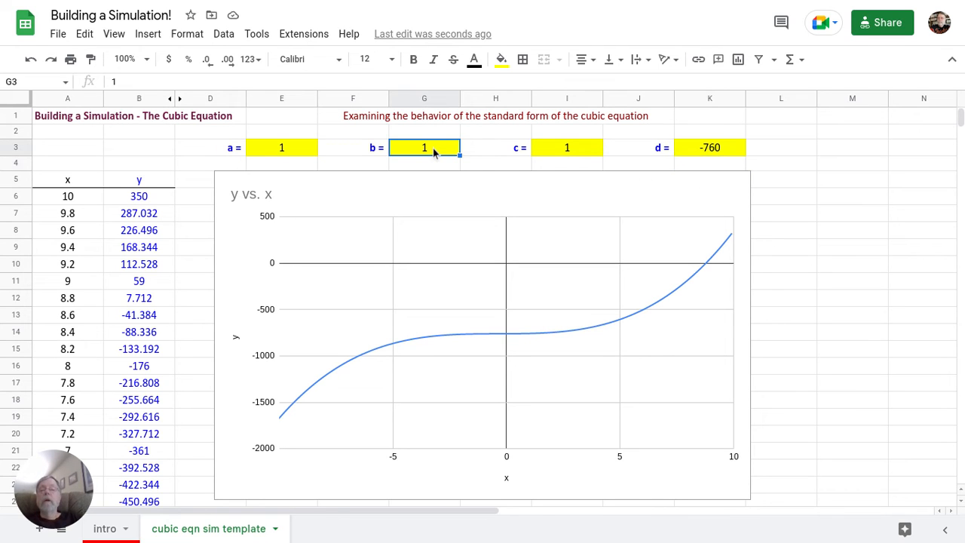
pyautogui.write('50')
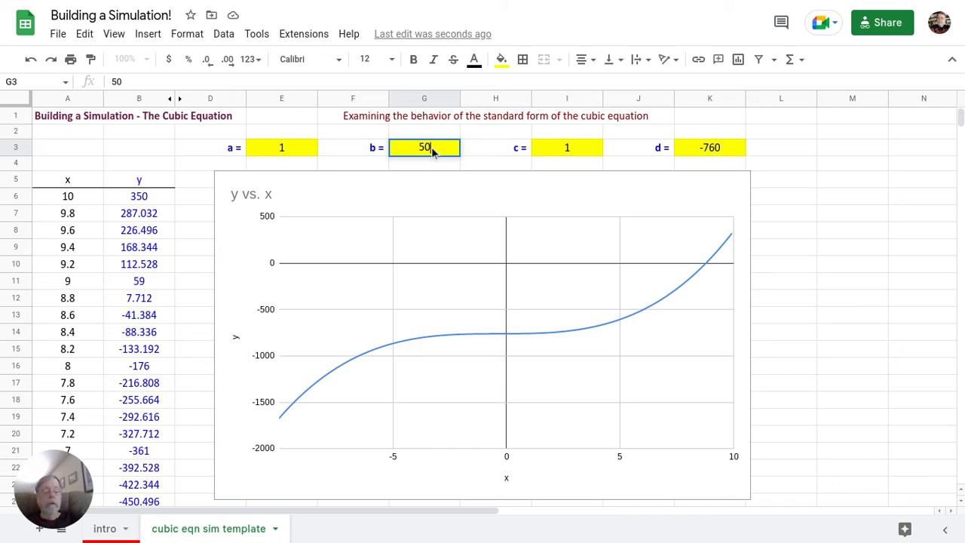
pyautogui.press('Return')
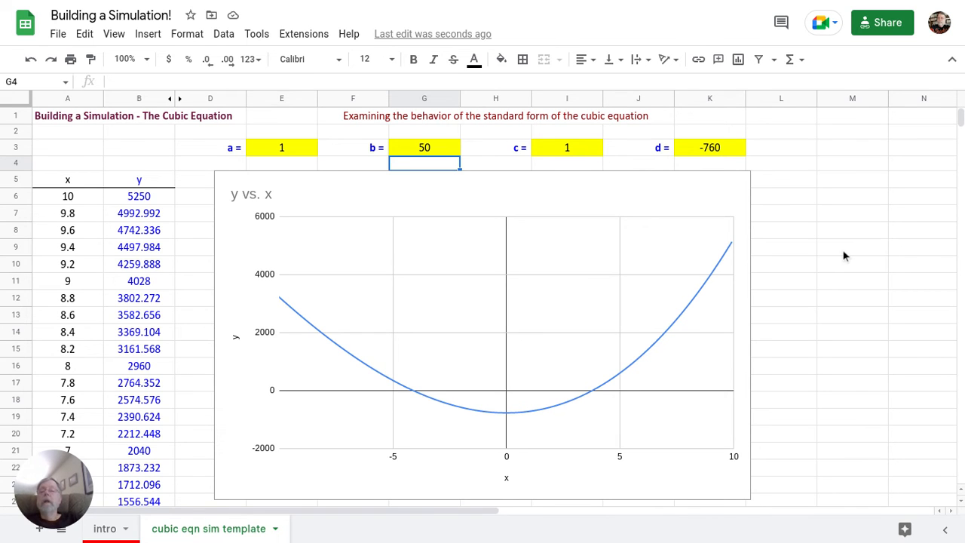
pyautogui.click(163, 201)
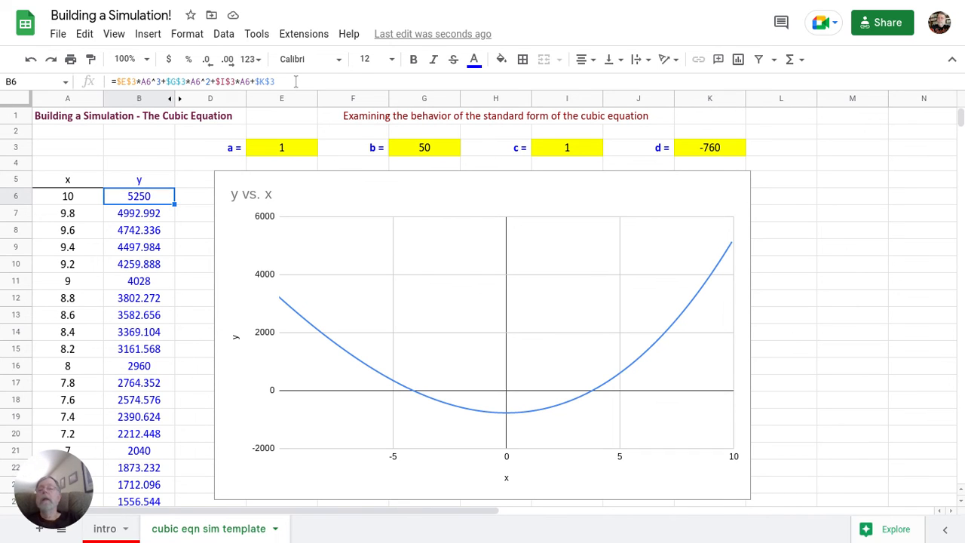
pyautogui.click(295, 81)
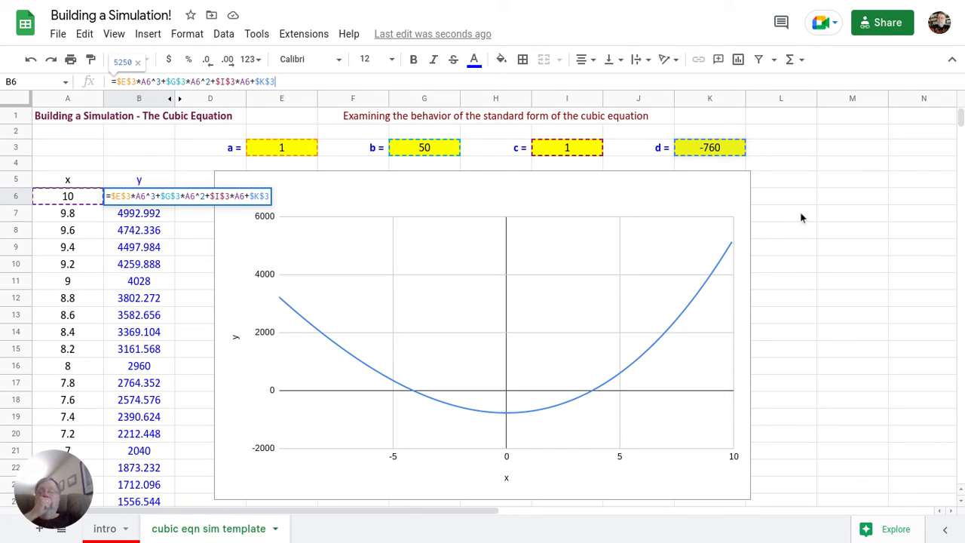
# Step: Set coefficient d in K3 to 0, keeping the cell below it empty
pyautogui.click(721, 152)
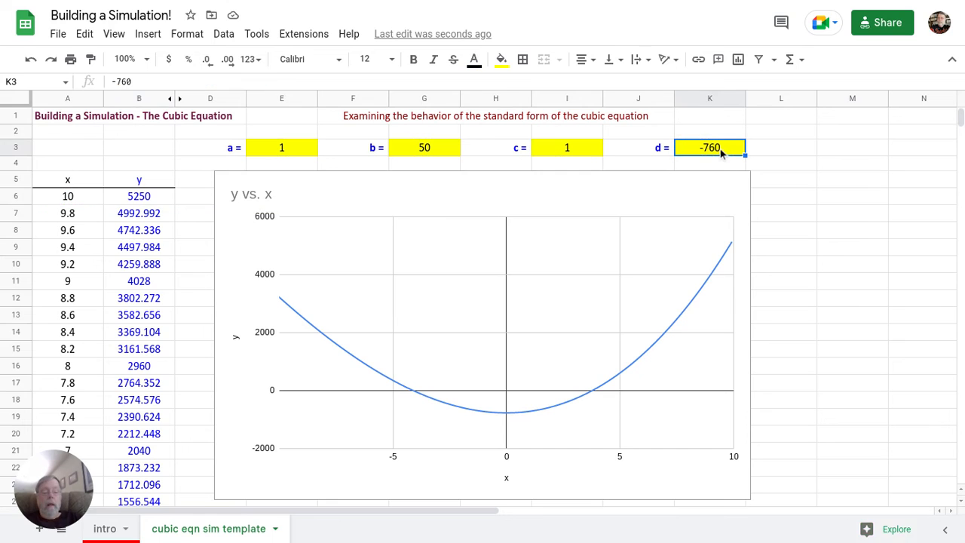
pyautogui.write('0')
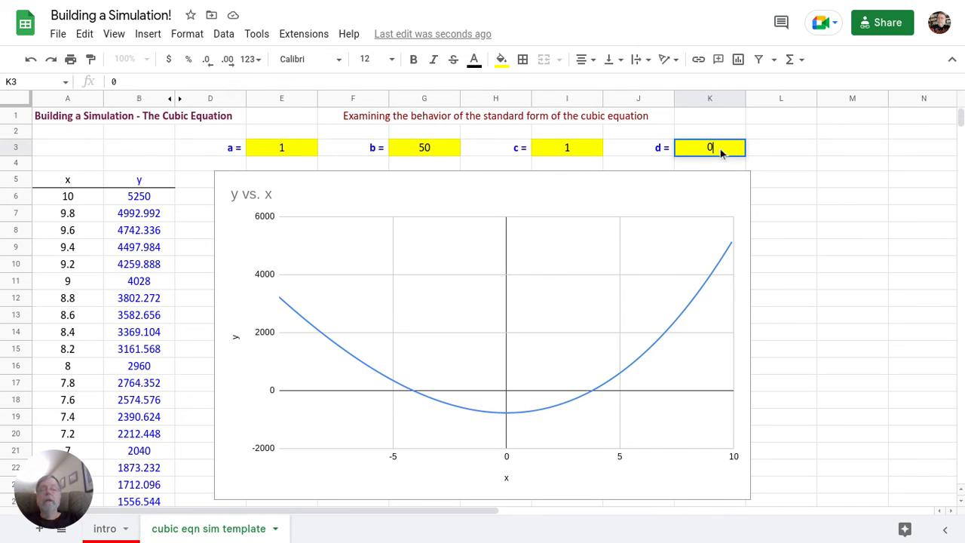
pyautogui.press('Return')
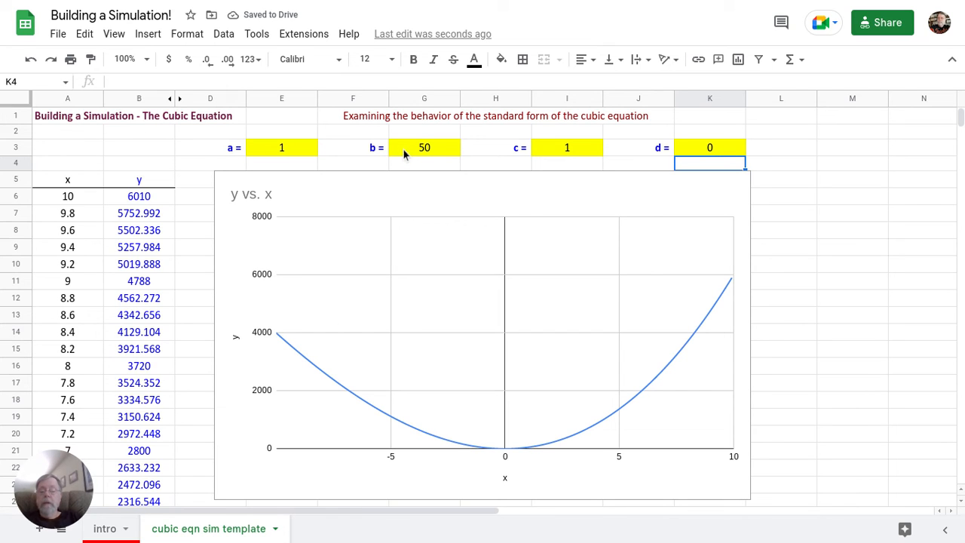
pyautogui.write('5')
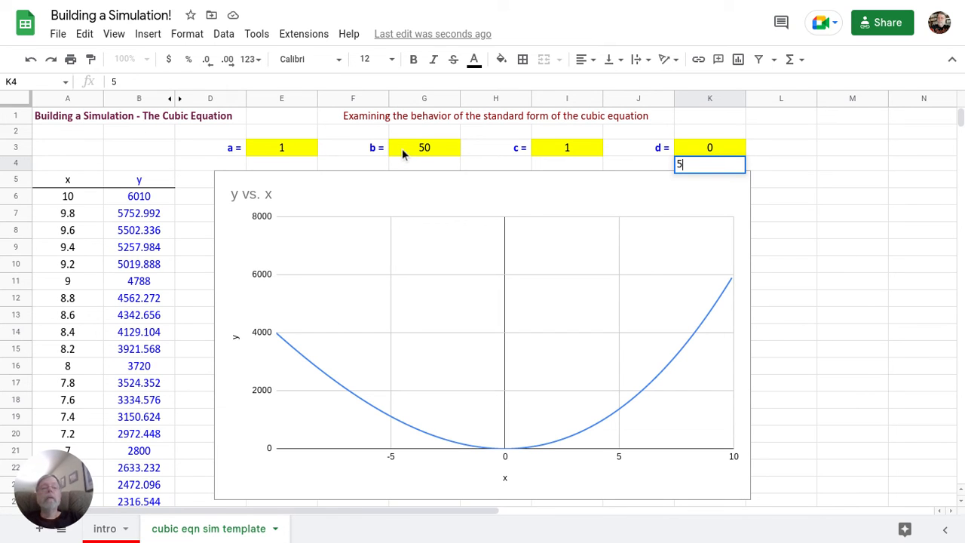
pyautogui.press('Escape')
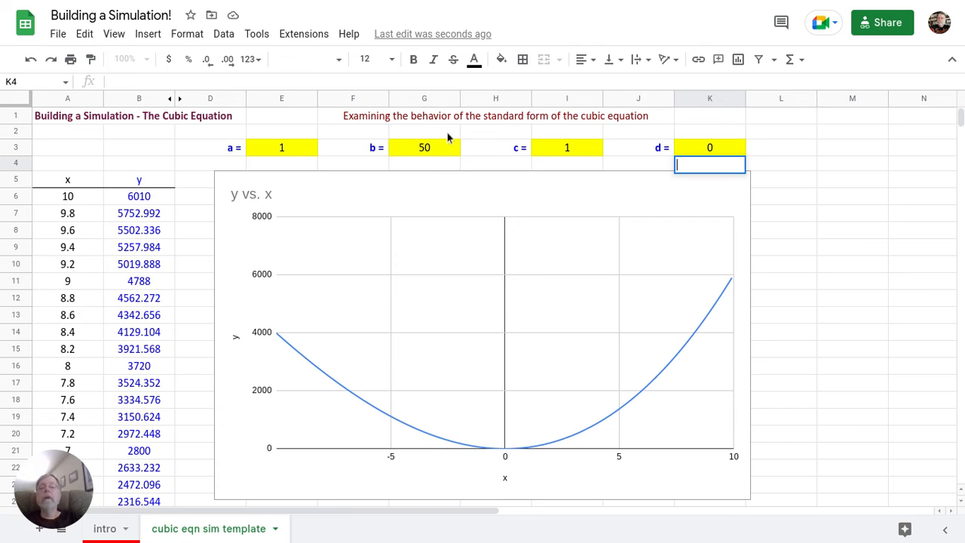
# Step: Set coefficient b in G3 to 5
pyautogui.click(439, 150)
pyautogui.write('5')
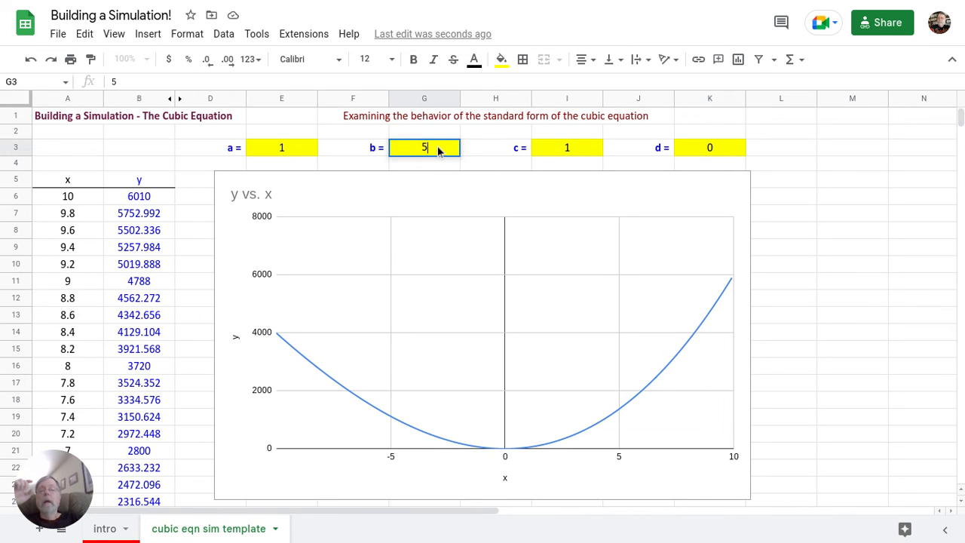
pyautogui.press('Return')
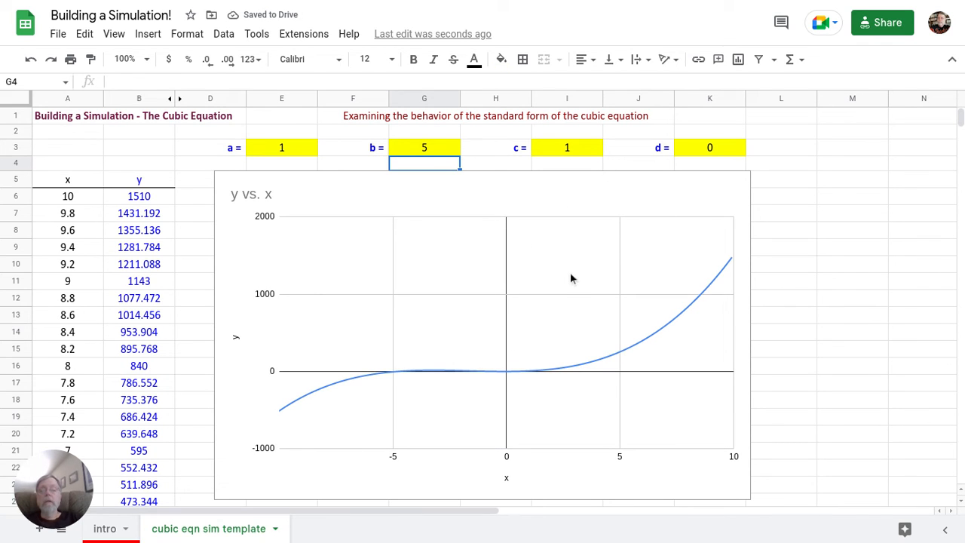
# Step: Set coefficient b in G3 to 10 on the template sheet
pyautogui.click(414, 150)
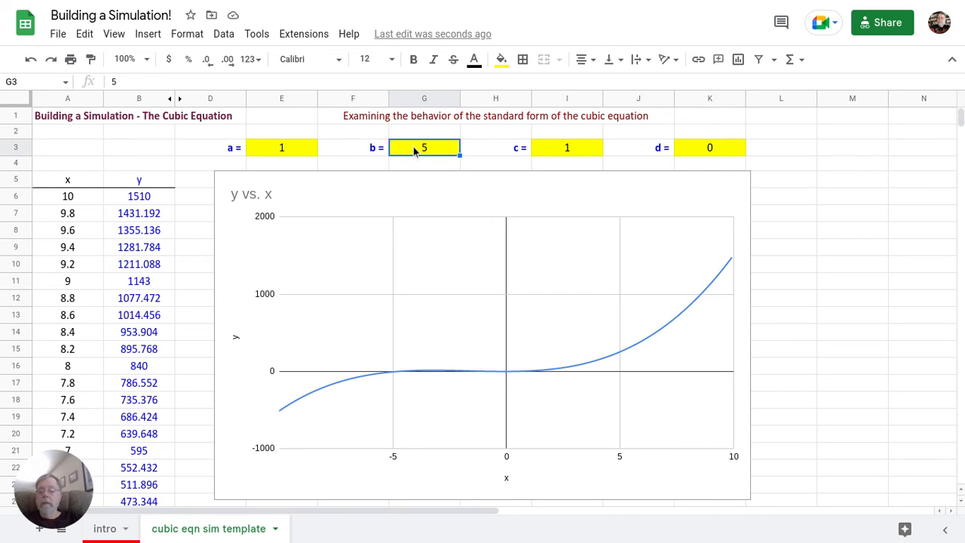
pyautogui.write('10')
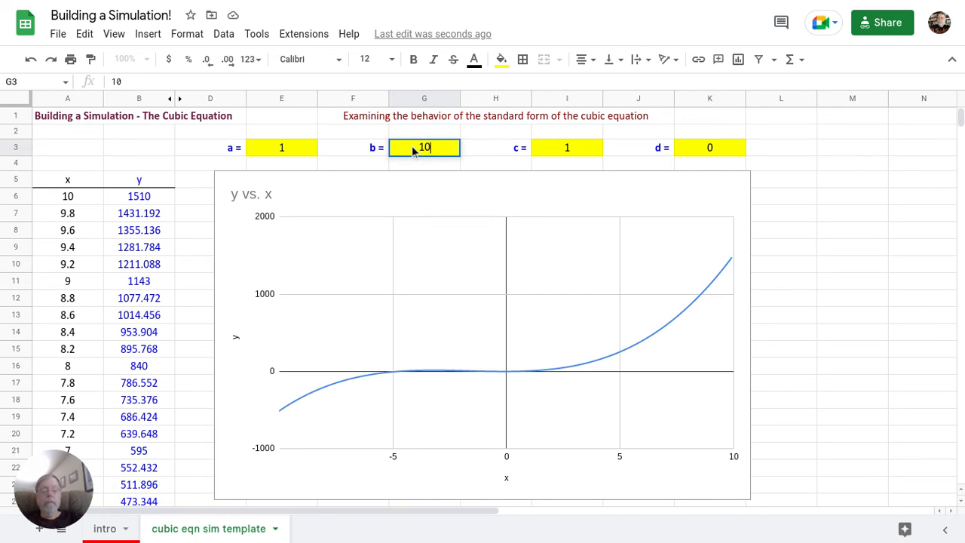
pyautogui.press('Return')
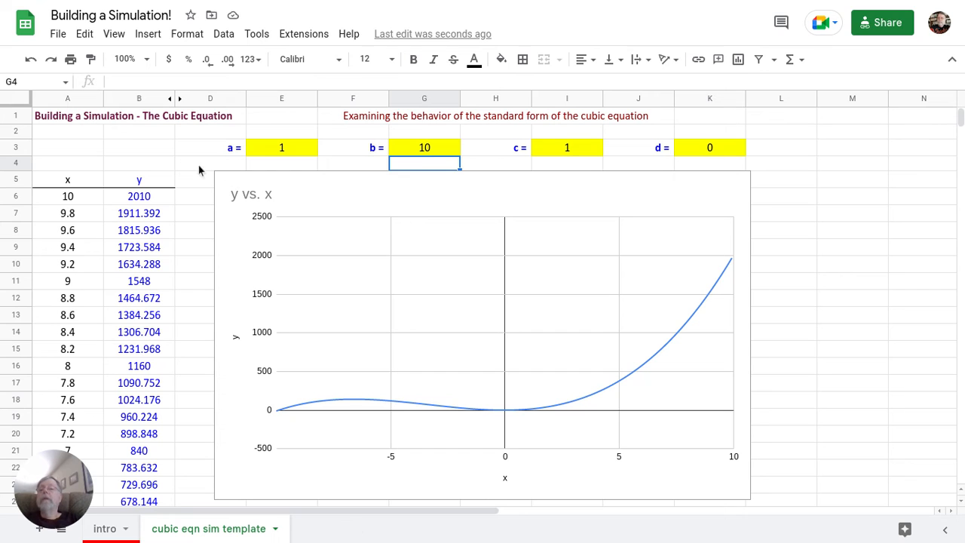
# Step: Unhide the "cubic eqn sim advanced" sheet and switch its y-comparison checkbox off and back on
pyautogui.click(114, 35)
pyautogui.moveTo(161, 147)
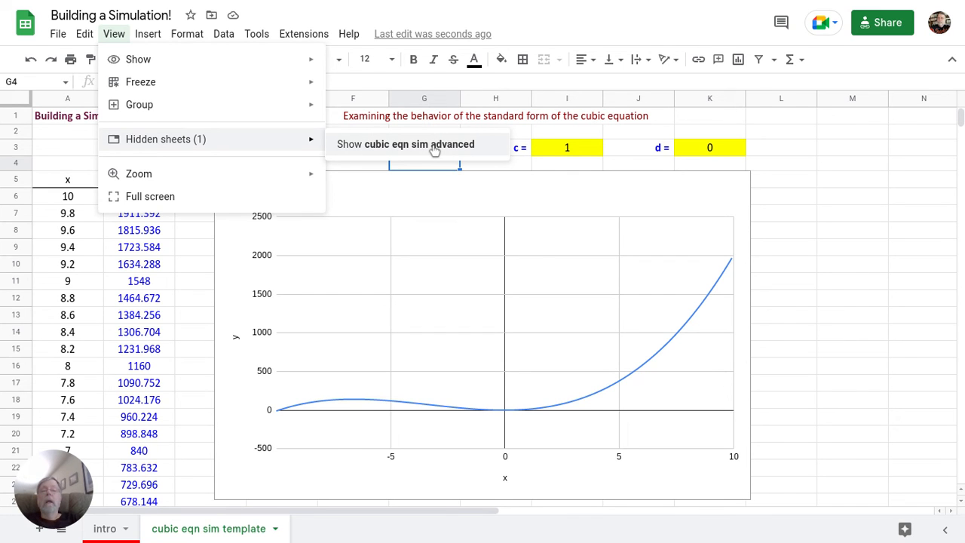
pyautogui.click(434, 146)
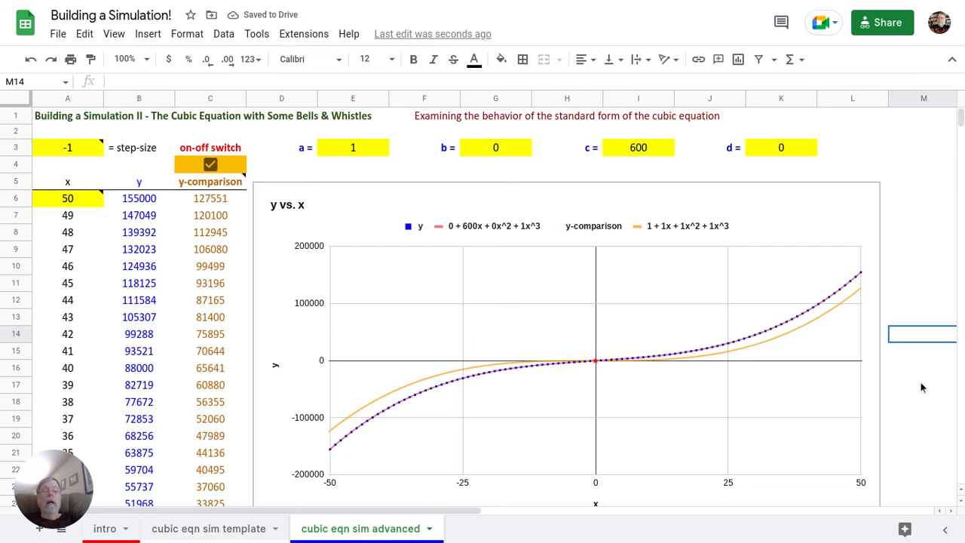
pyautogui.click(211, 166)
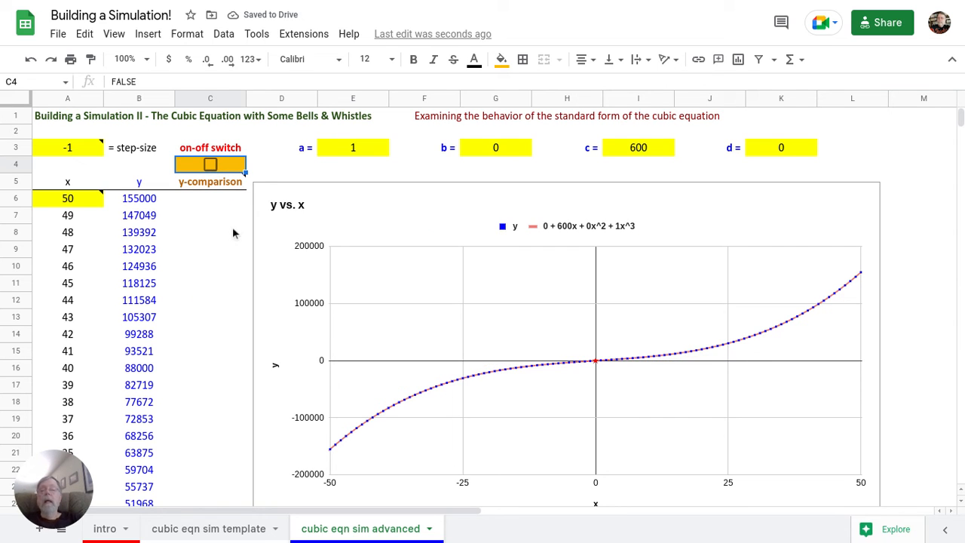
pyautogui.click(210, 164)
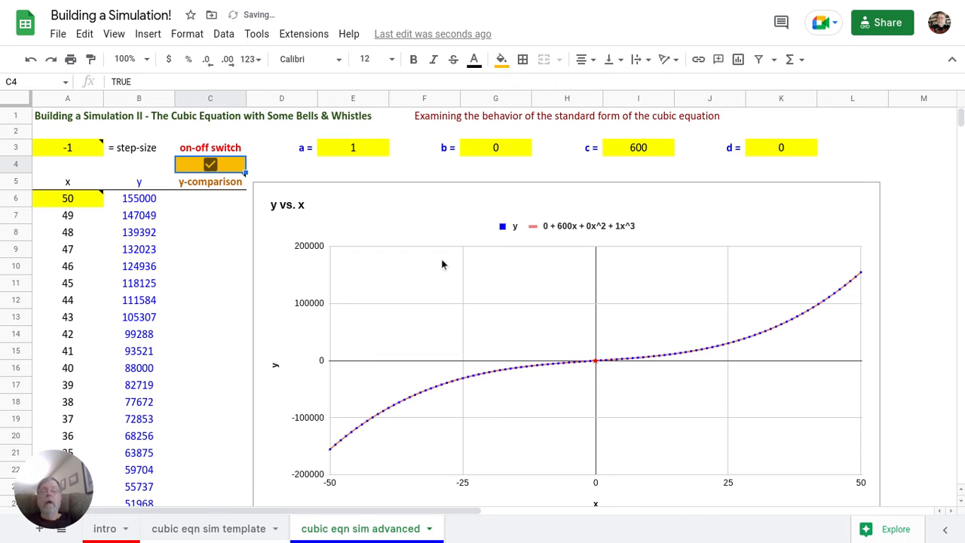
# Step: Set coefficient b to 10 on the advanced simulation sheet
pyautogui.click(499, 152)
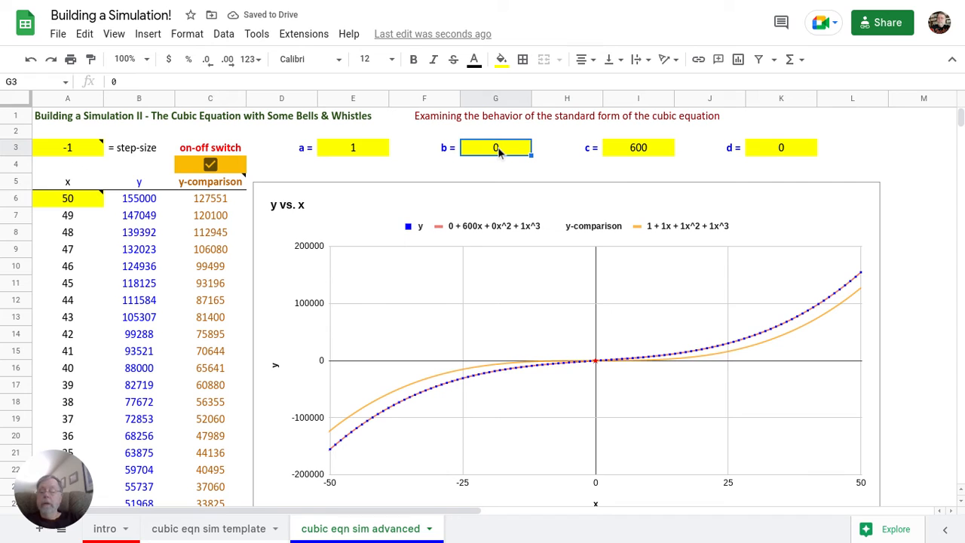
pyautogui.write('10')
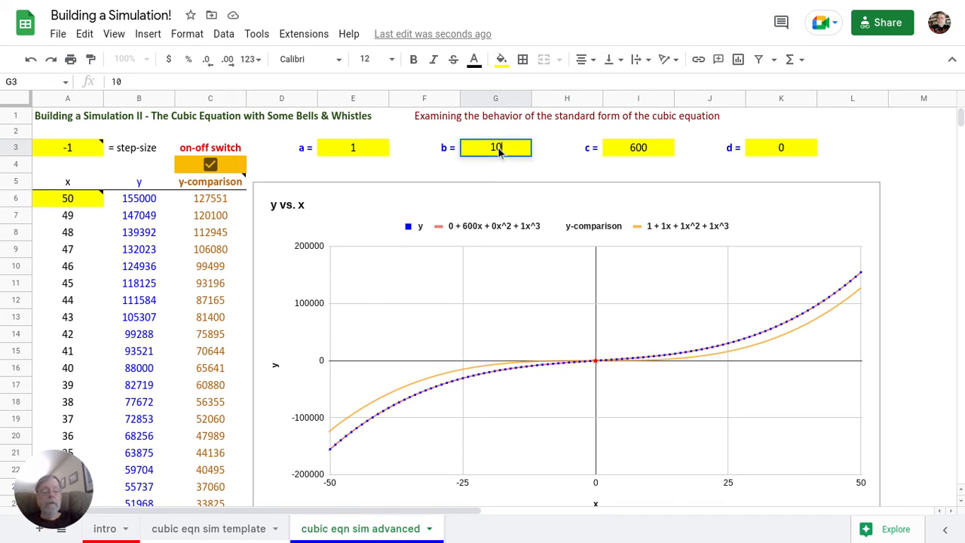
pyautogui.press('Return')
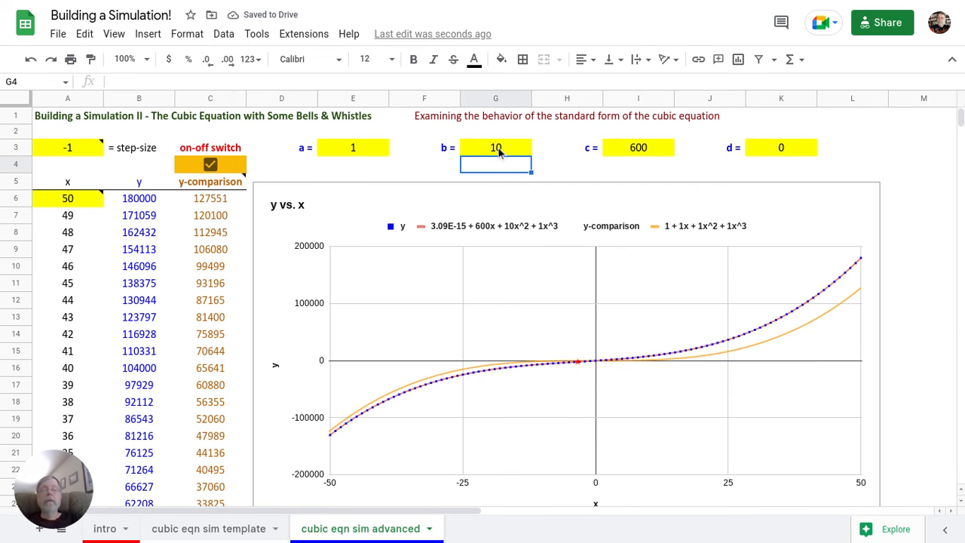
# Step: Examine the advanced sheet's inflection point box, the step-size note, the x formula in A7 and the comparison curve instructions
pyautogui.scroll(-5, 920, 269)
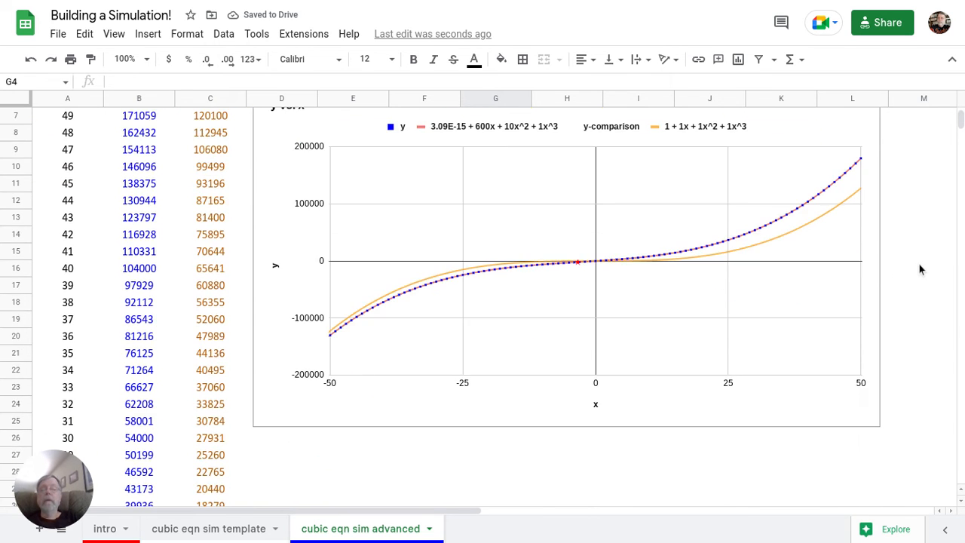
pyautogui.scroll(-1, 919, 269)
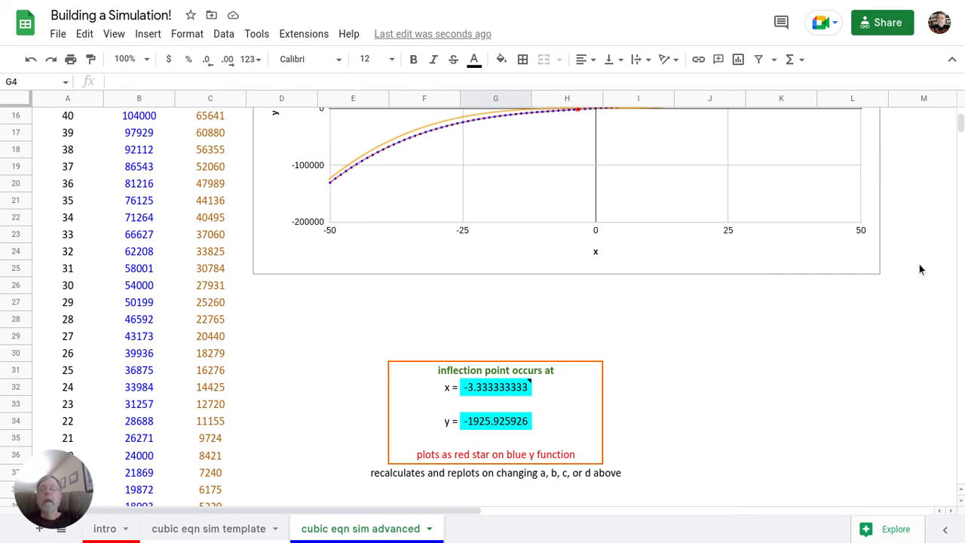
pyautogui.scroll(2, 920, 270)
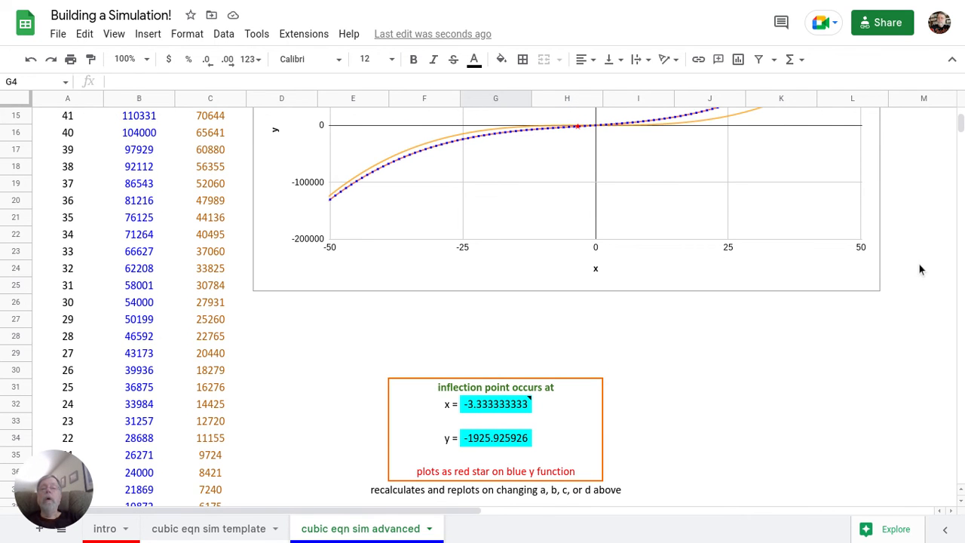
pyautogui.scroll(3, 919, 270)
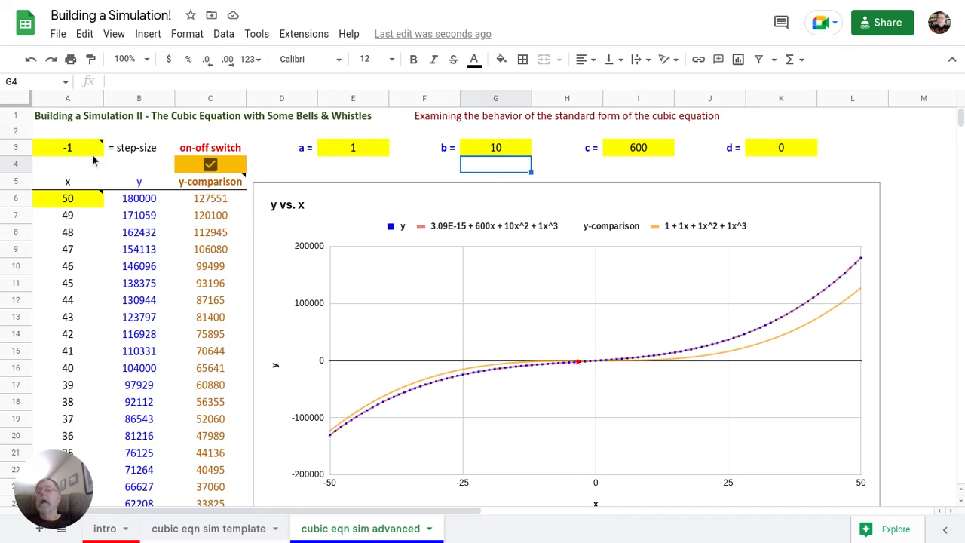
pyautogui.moveTo(88, 152)
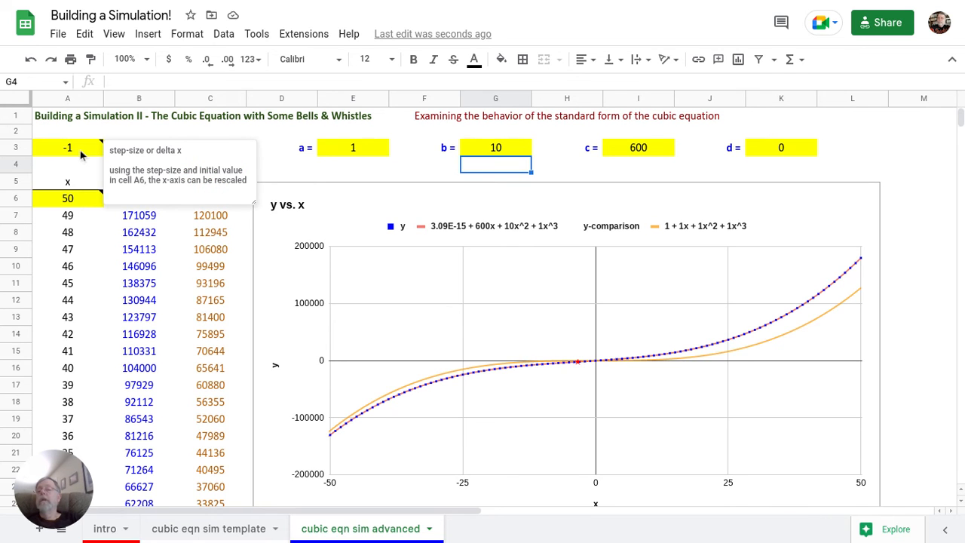
pyautogui.moveTo(85, 202)
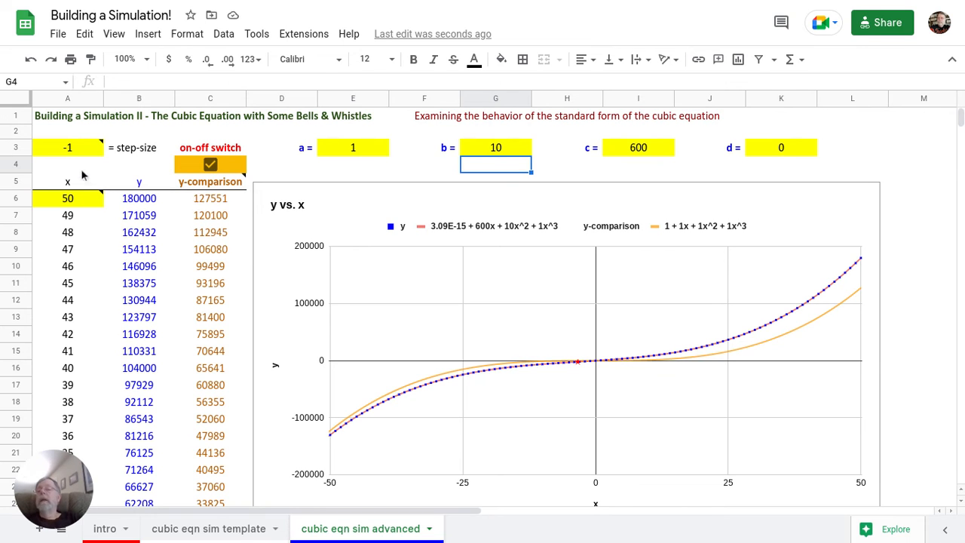
pyautogui.click(84, 216)
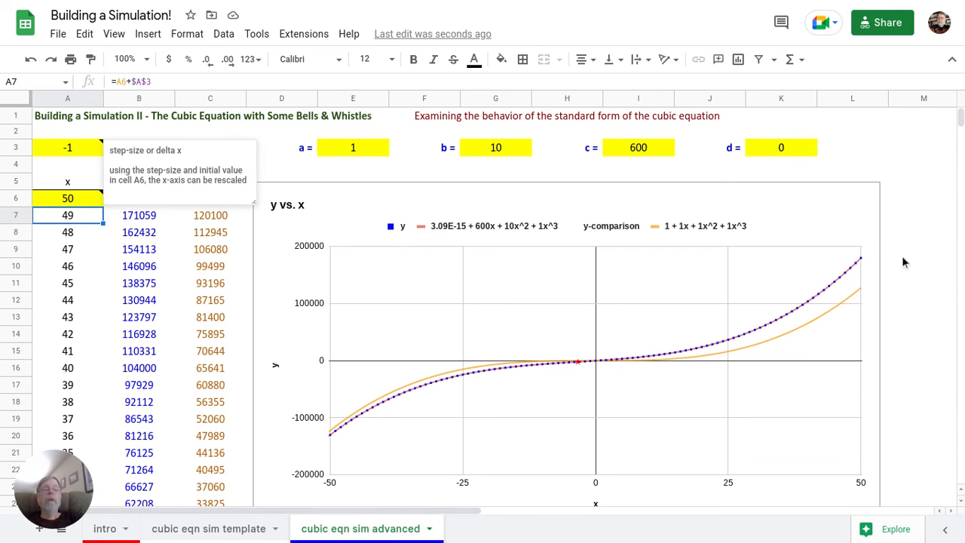
pyautogui.scroll(-7, 905, 249)
pyautogui.scroll(-6, 905, 248)
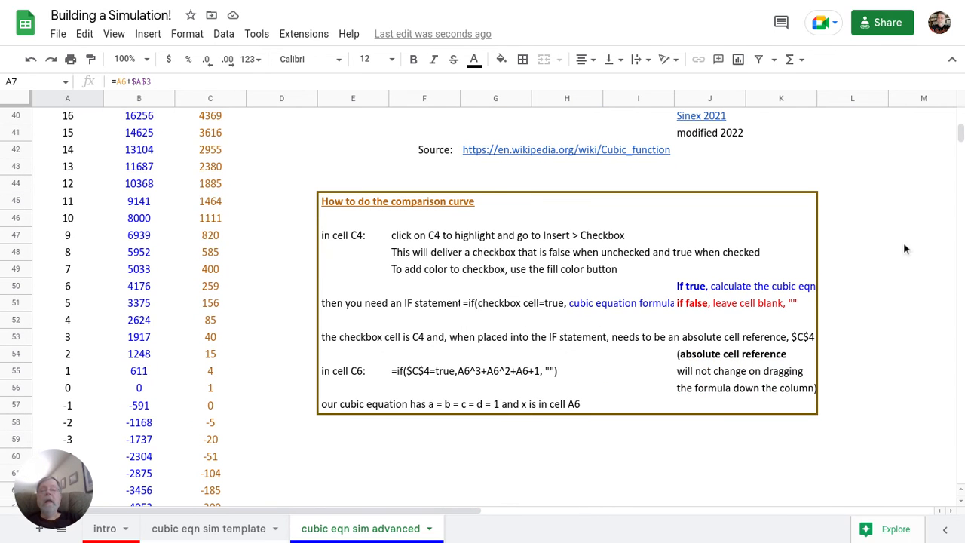
# Step: Review the advanced sheet's comparison curve instructions, y vs. x chart, inflection point results and cubic function source link
pyautogui.scroll(-1, 904, 249)
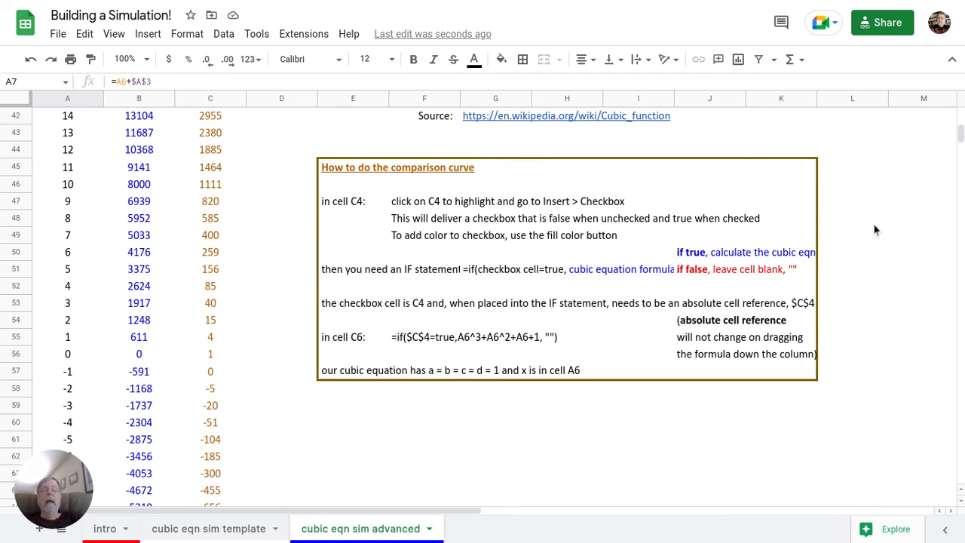
pyautogui.scroll(10, 875, 230)
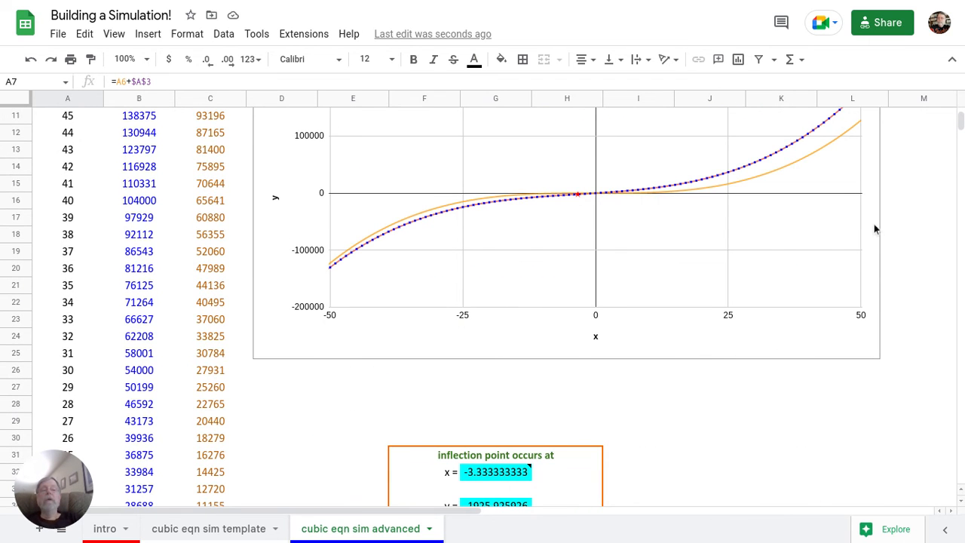
pyautogui.scroll(3, 874, 224)
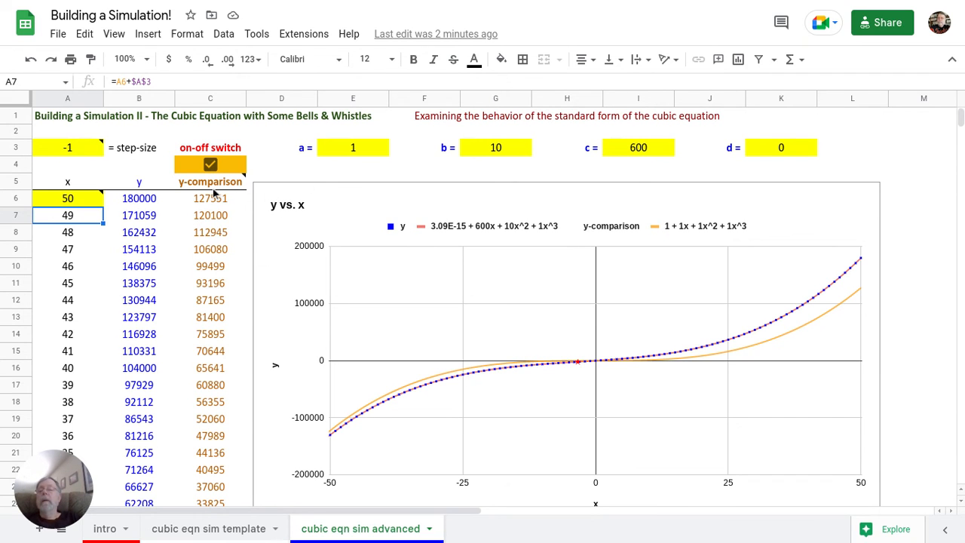
pyautogui.moveTo(218, 184)
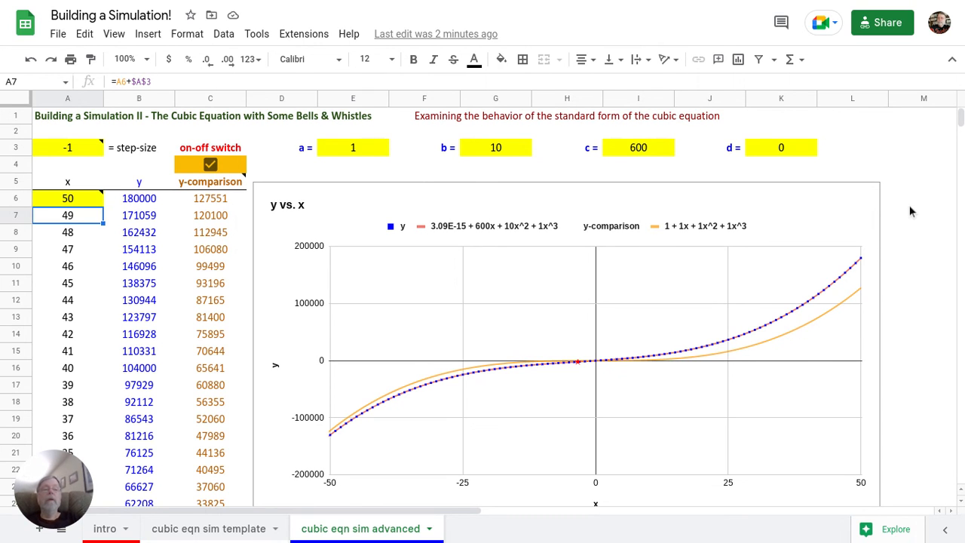
pyautogui.scroll(-5, 917, 196)
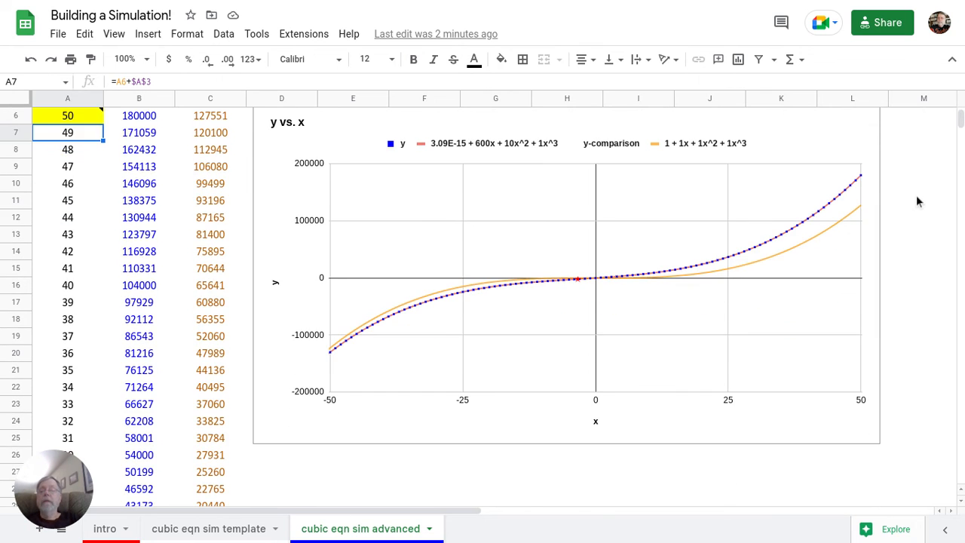
pyautogui.scroll(-4, 917, 199)
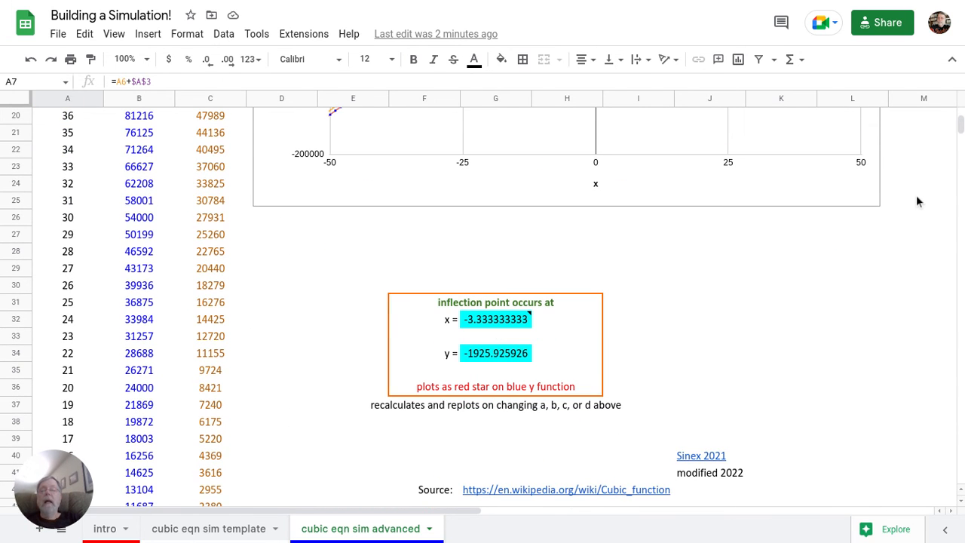
pyautogui.scroll(-3, 917, 201)
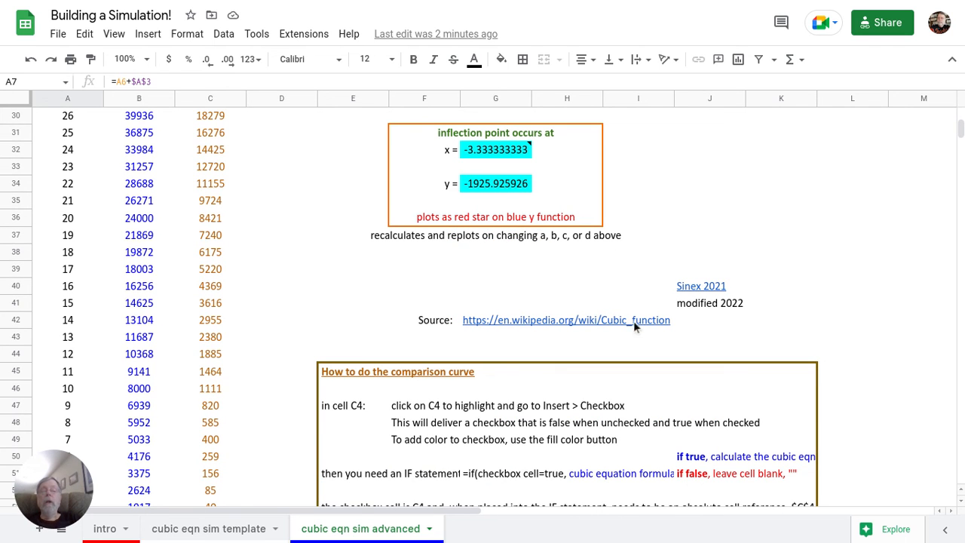
pyautogui.scroll(-9, 925, 152)
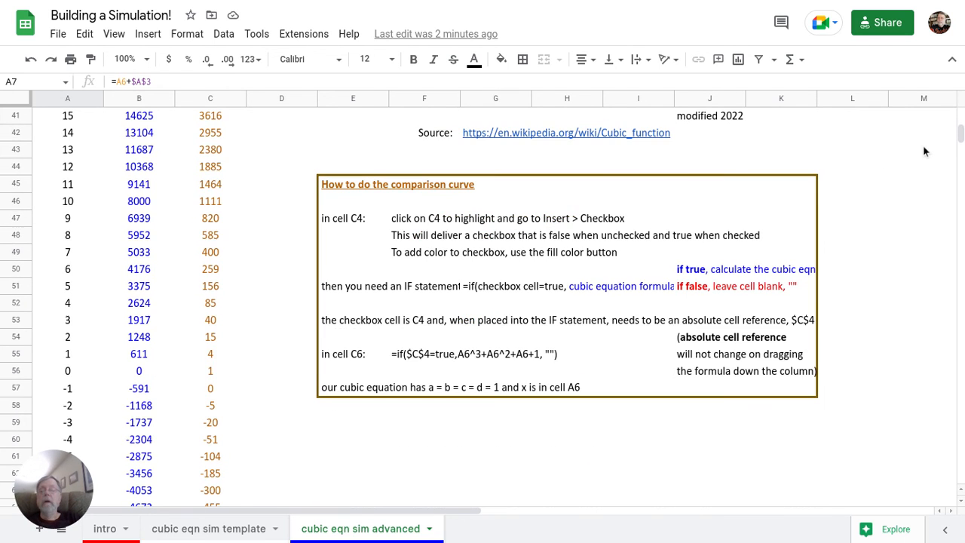
pyautogui.scroll(18, 925, 152)
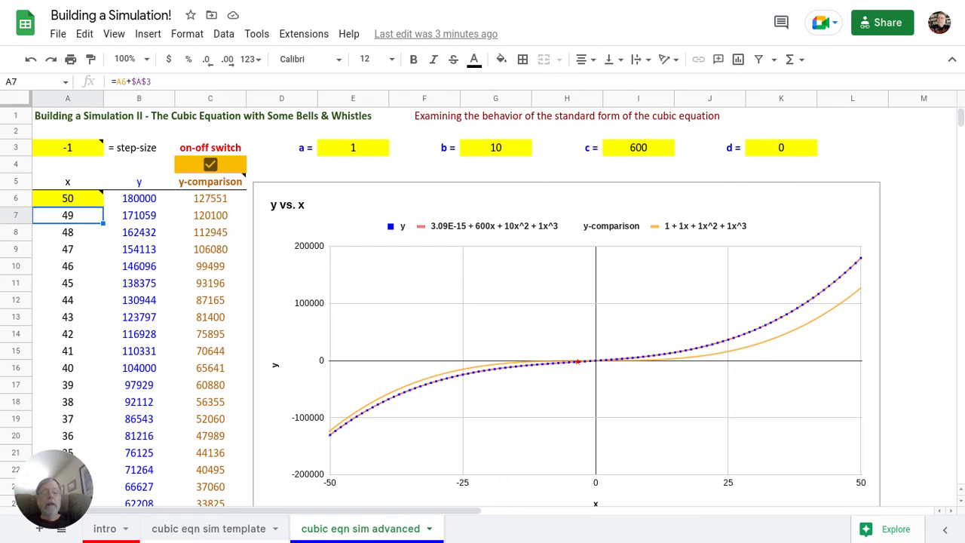
pyautogui.moveTo(782, 540)
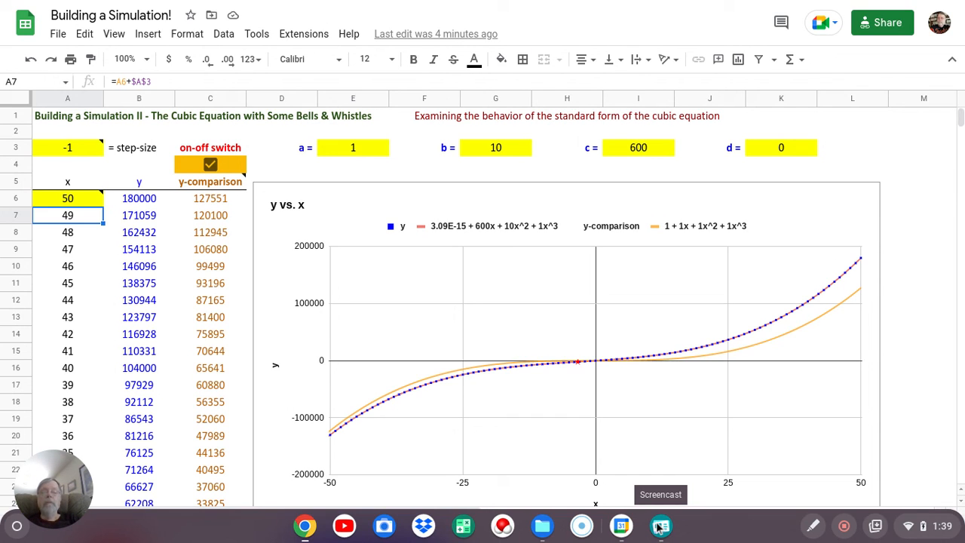
pyautogui.click(660, 527)
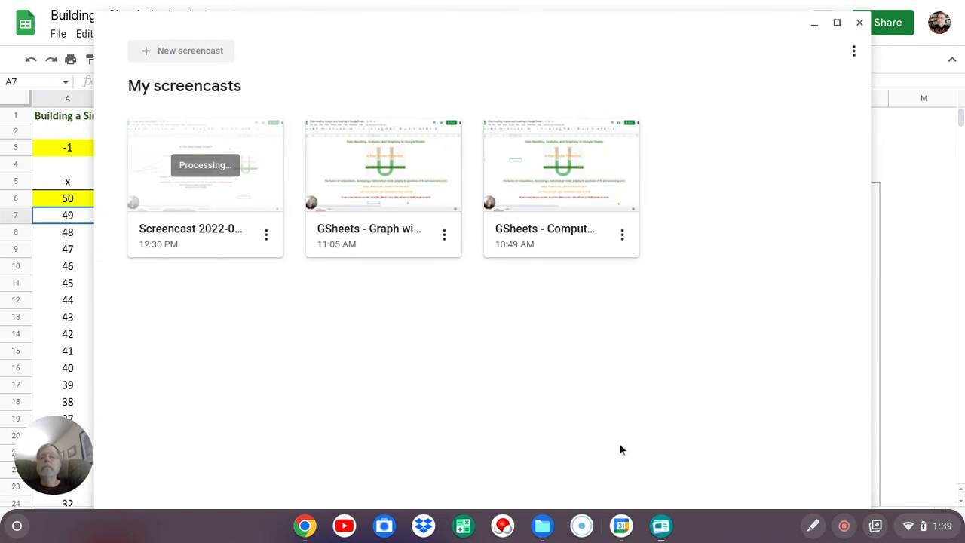